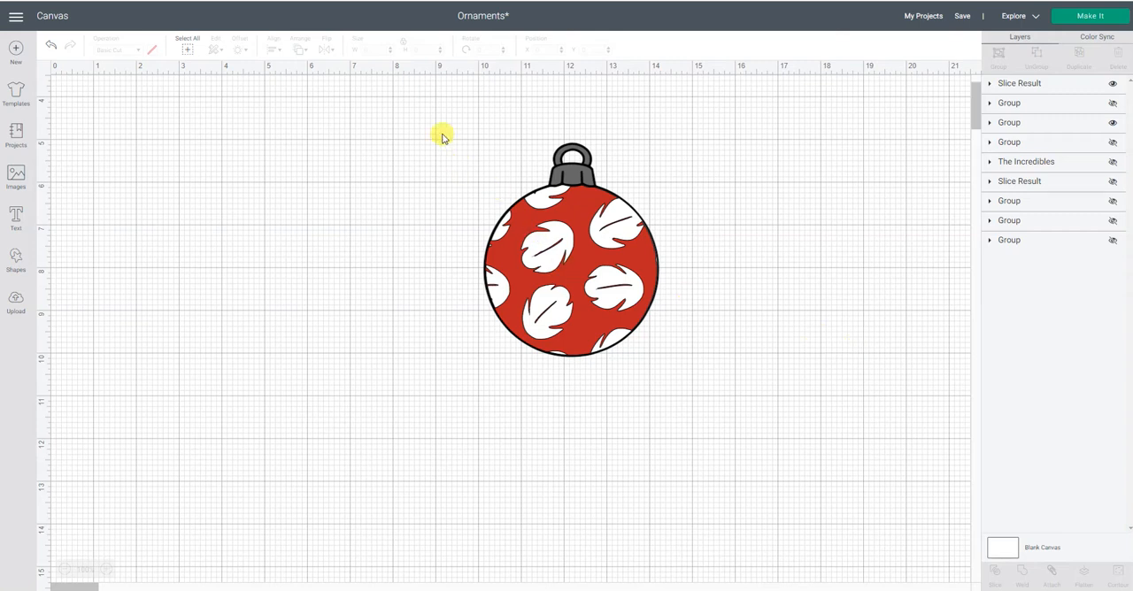
- Move the finished red leaf-pattern ornament aside to about X 14.37, Y 5.2, leaving empty canvas beside it
drag(438, 123, 748, 398)
drag(575, 315, 757, 320)
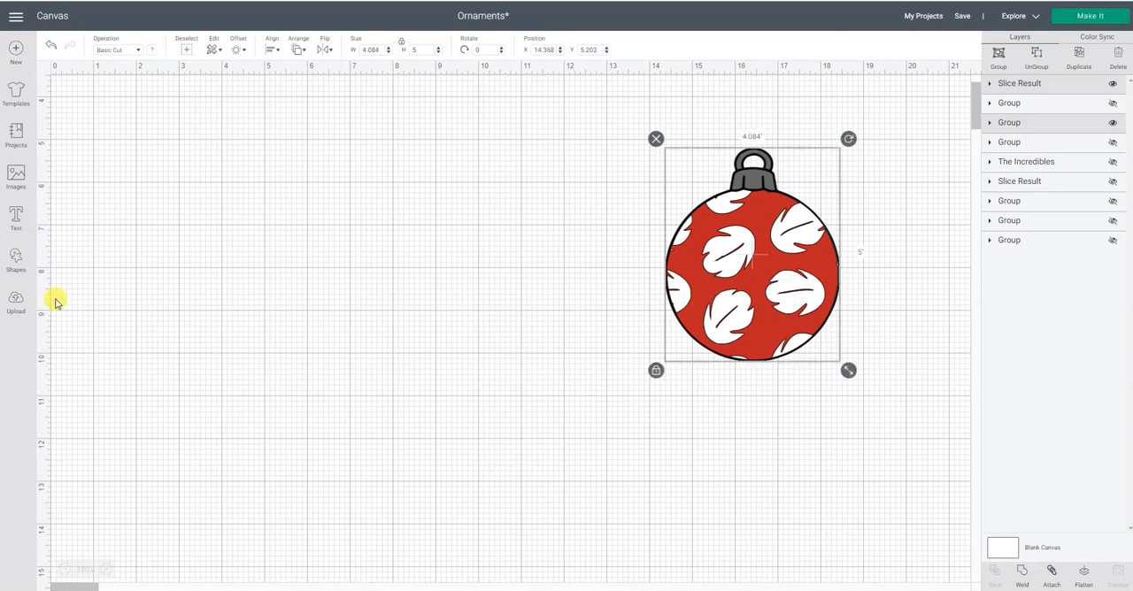
click(132, 342)
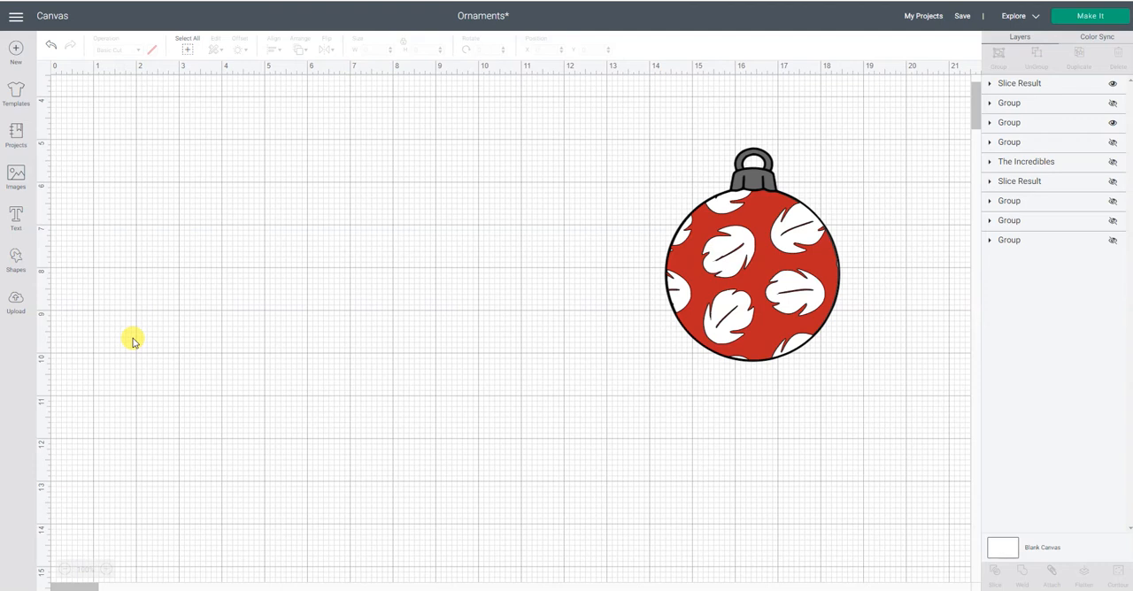
- Insert the blank ornament with the grey cap from the recent uploads onto the canvas
click(16, 302)
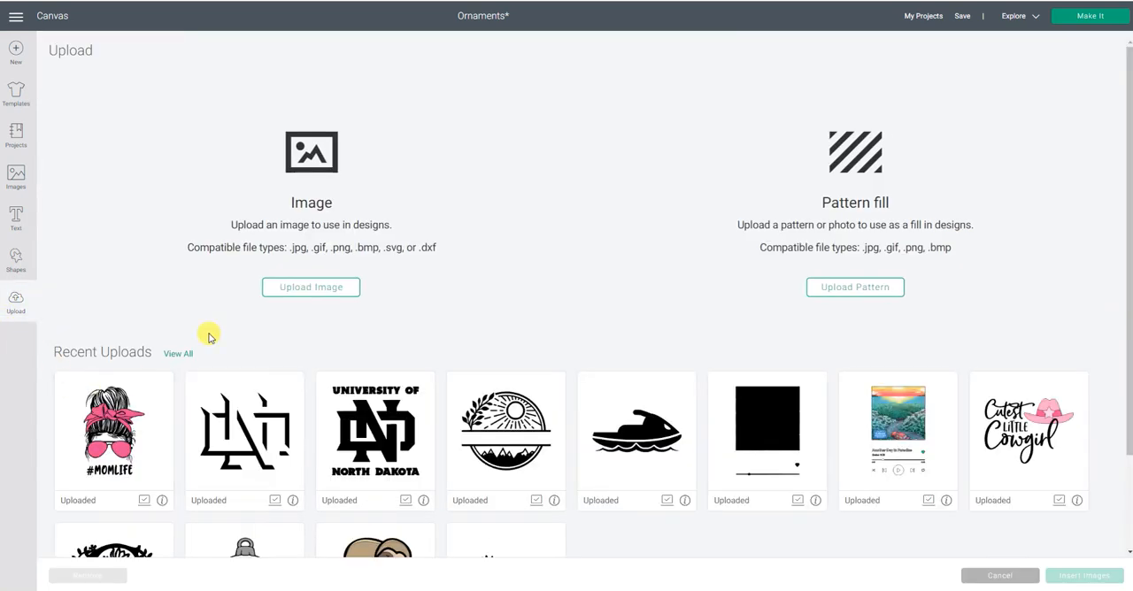
scroll(292, 239, down, 2)
click(253, 458)
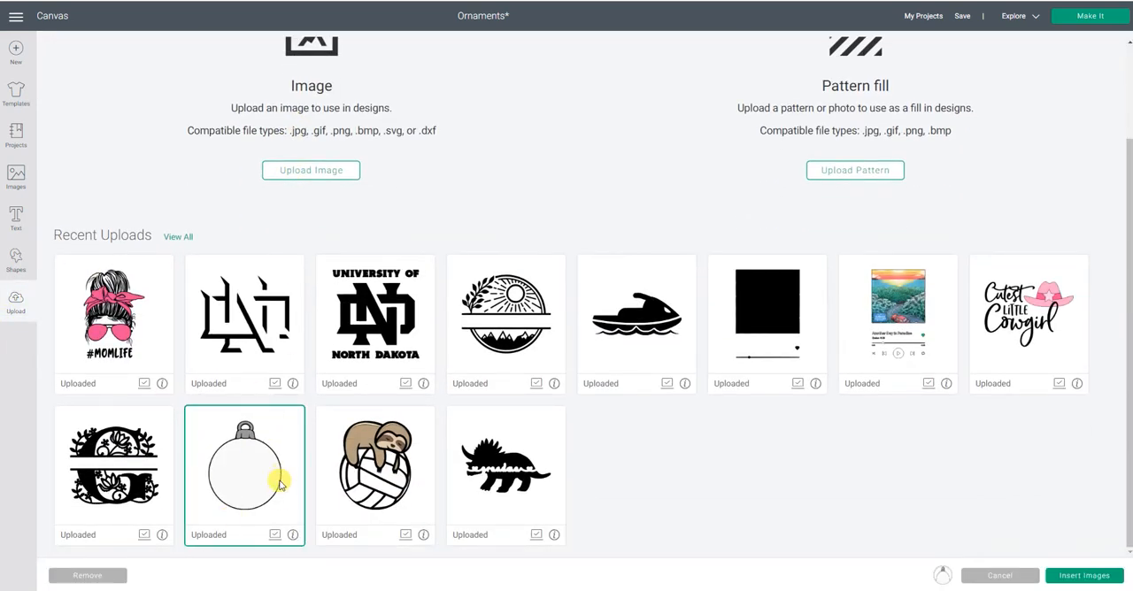
click(1073, 576)
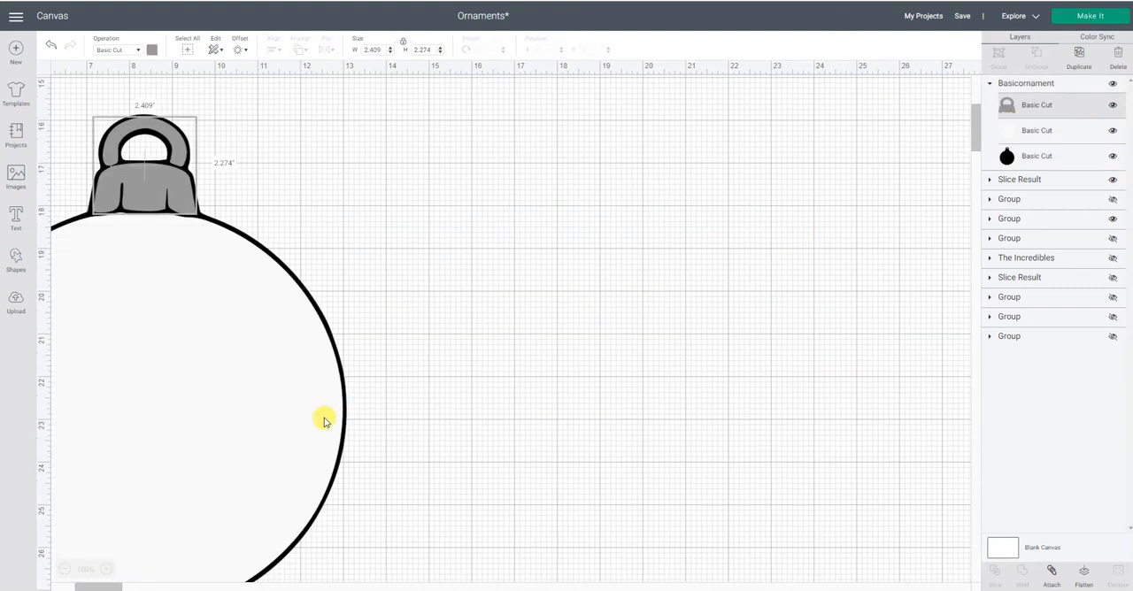
- Set the blank ornament's height to 5 inches and move it to about X 6.07, Y 16.05
click(324, 421)
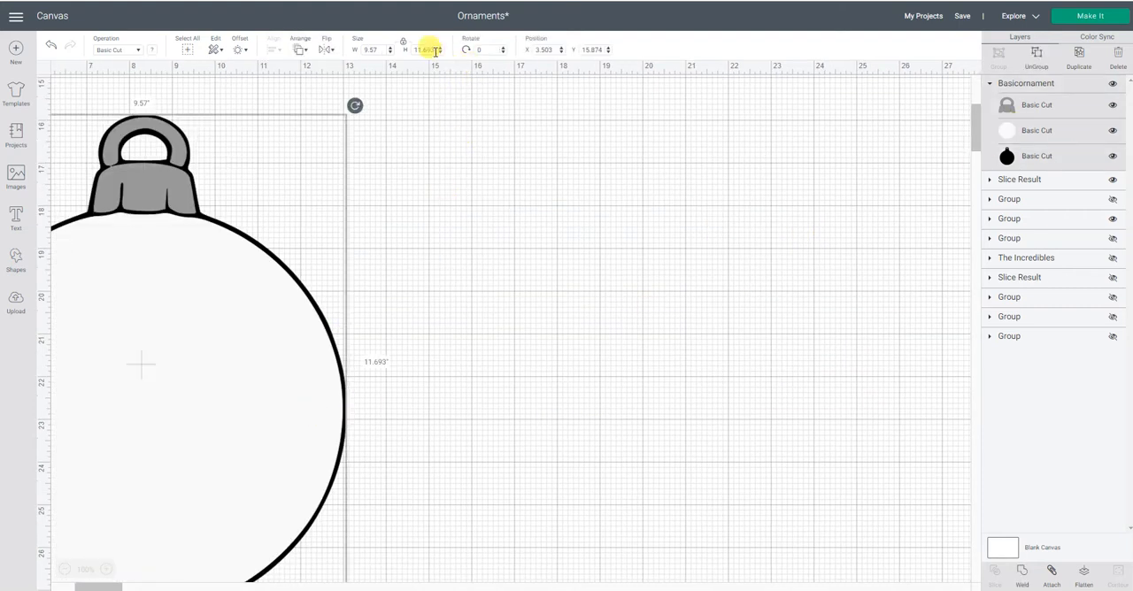
drag(435, 51, 410, 51)
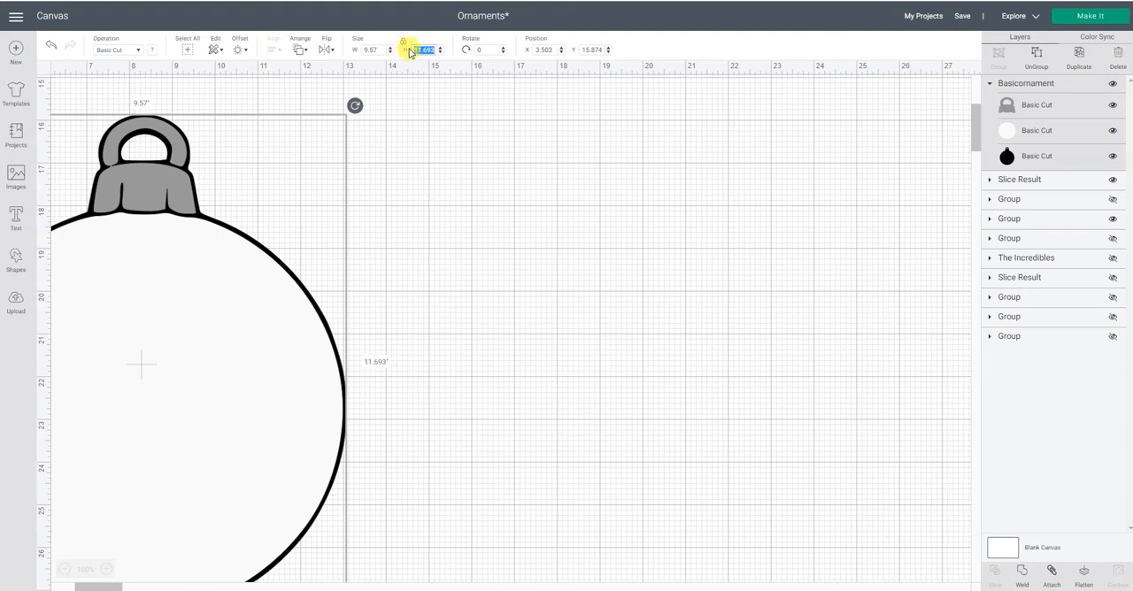
text(5)
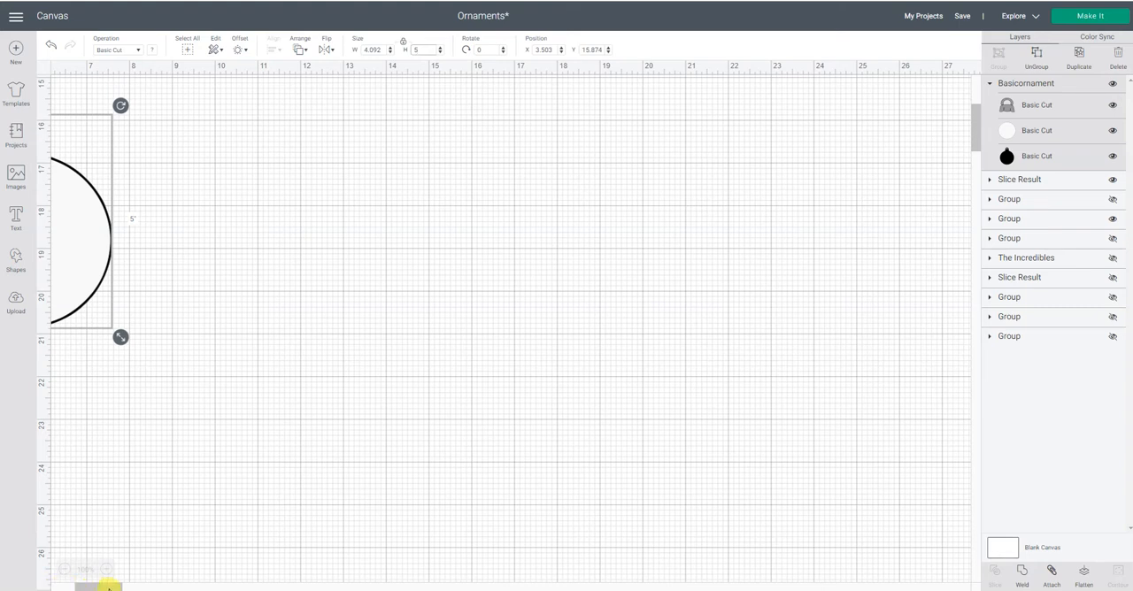
drag(93, 586, 66, 586)
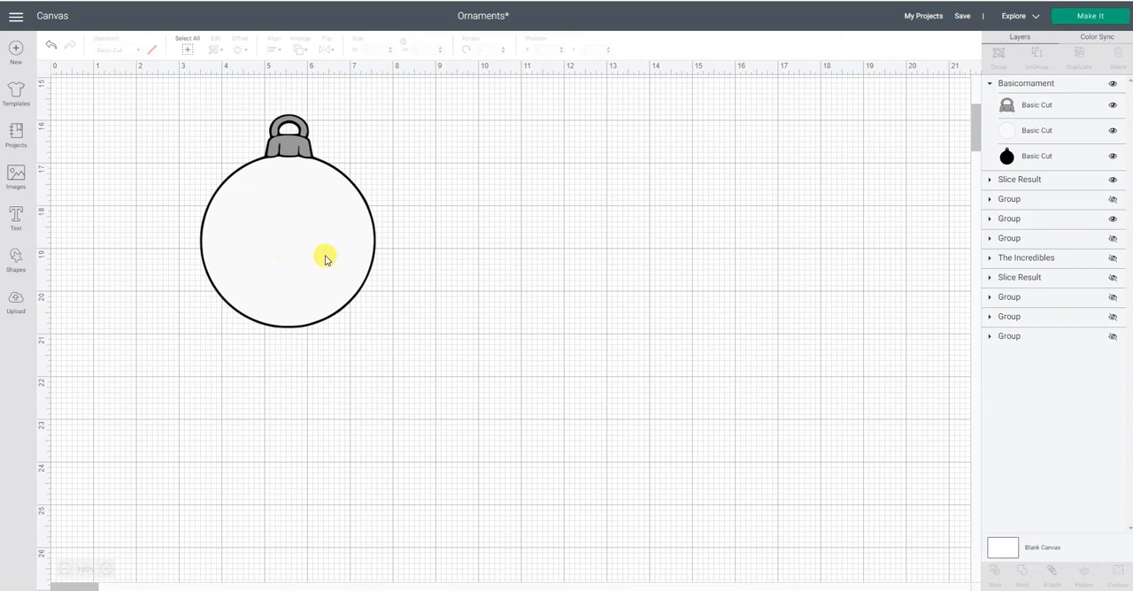
click(325, 258)
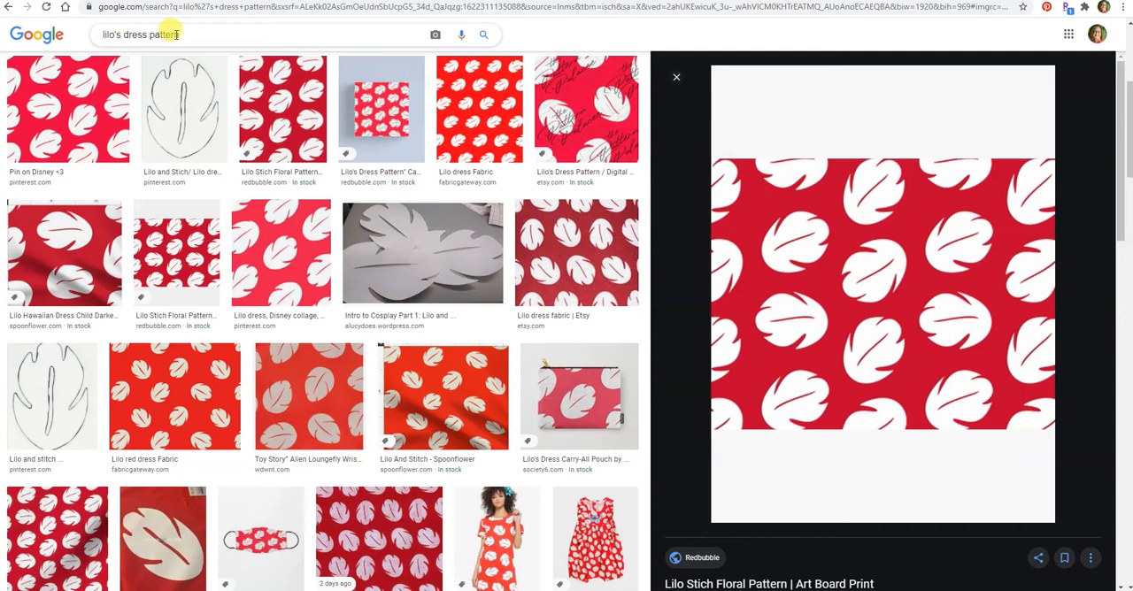
- Switch to the Google image results in the browser and save the enlarged Lilo floral pattern picture in the Images > Disney > Lilo_Stitch folder
right_click(959, 314)
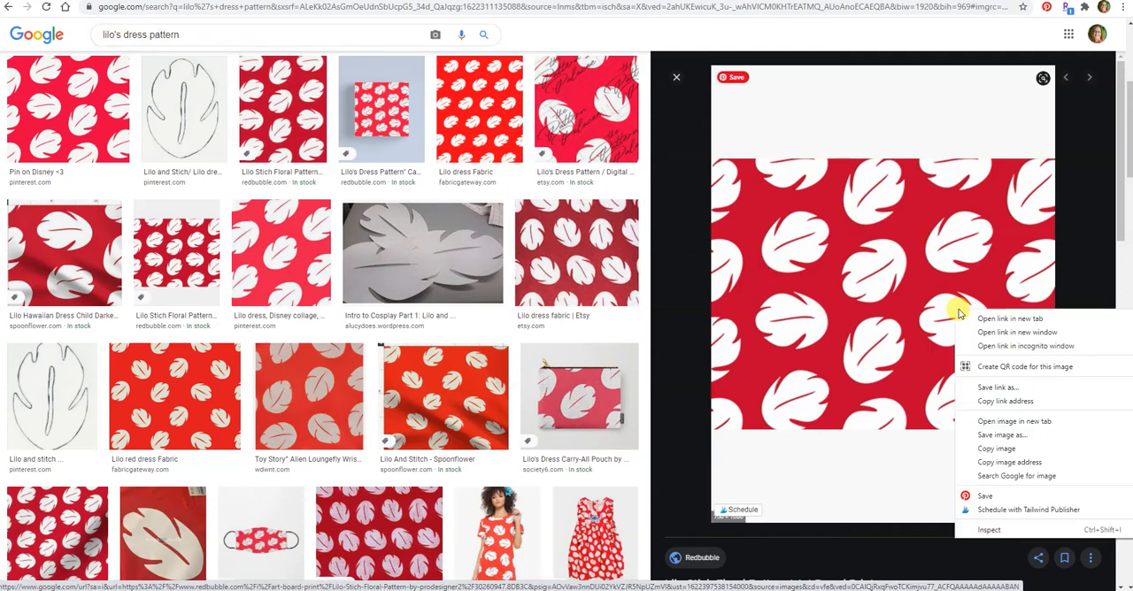
click(1000, 436)
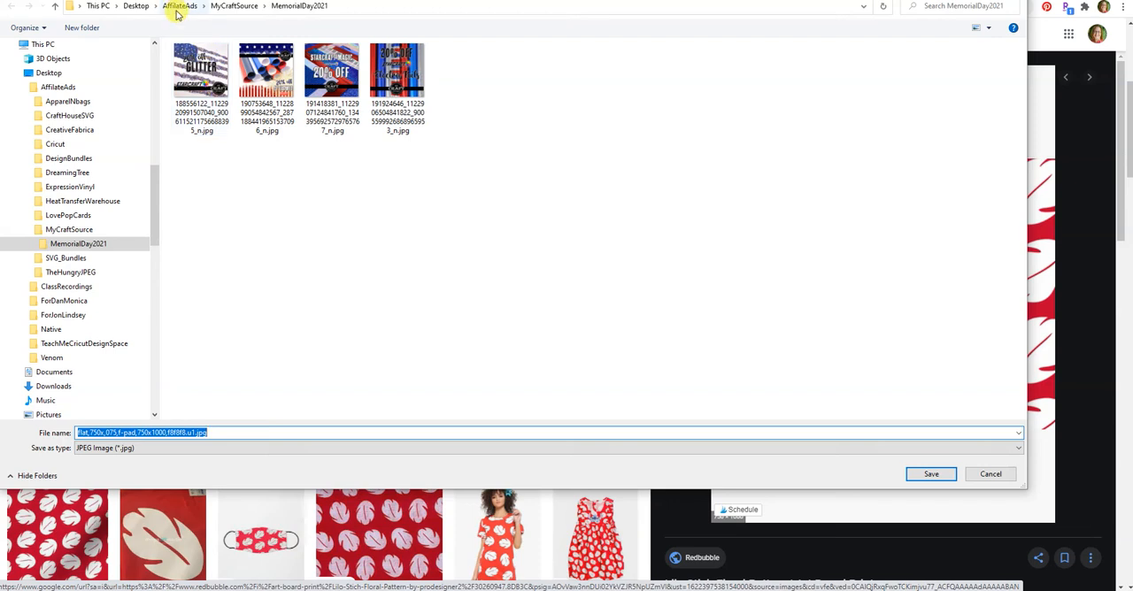
click(105, 7)
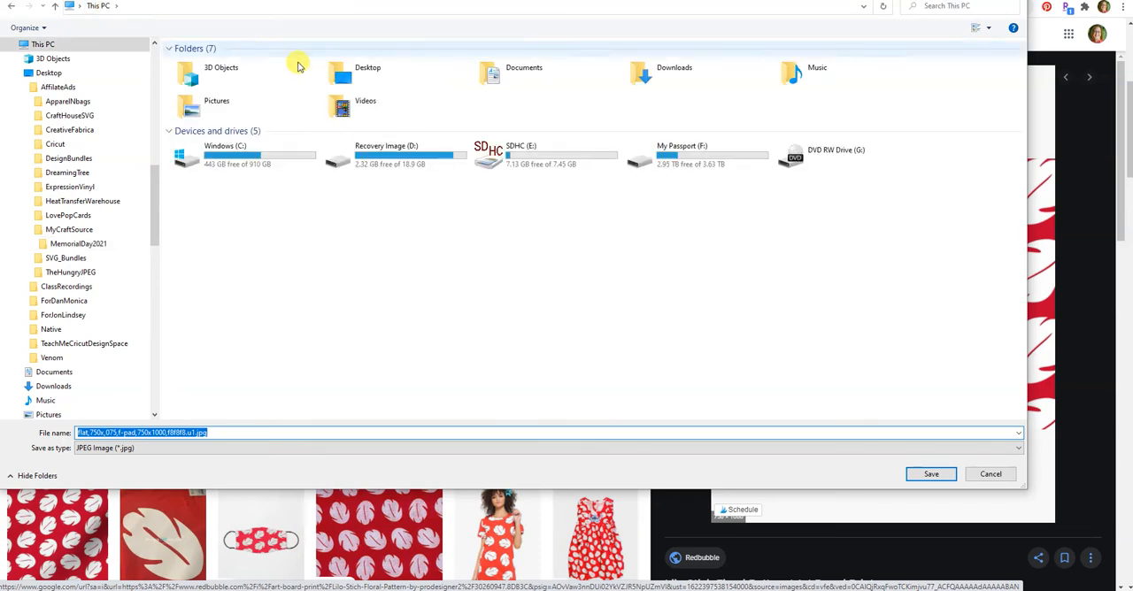
click(358, 71)
double_click(359, 71)
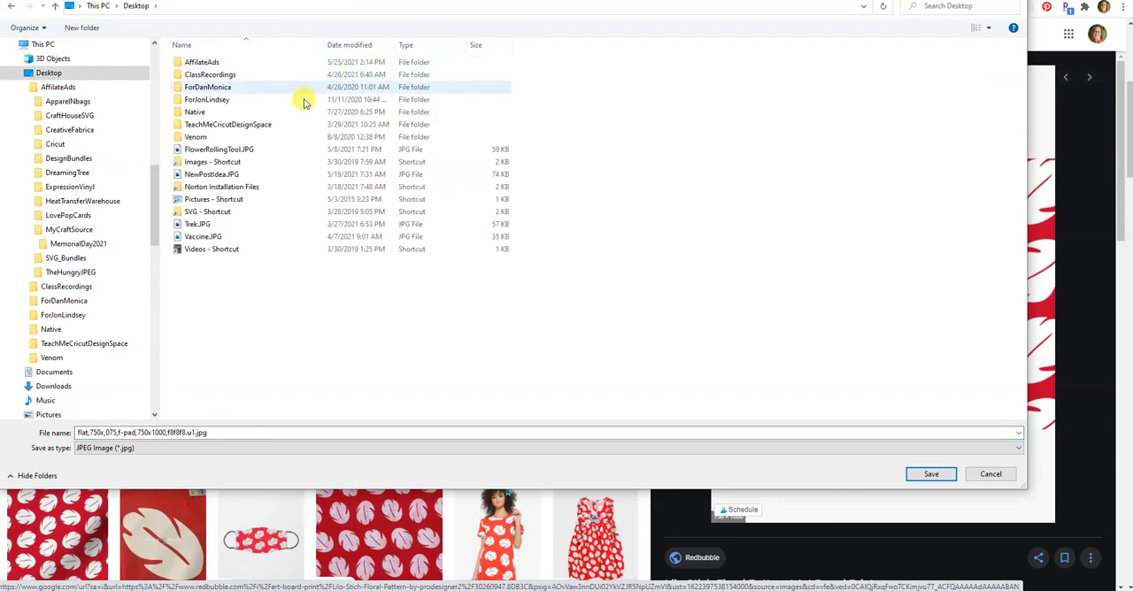
double_click(221, 162)
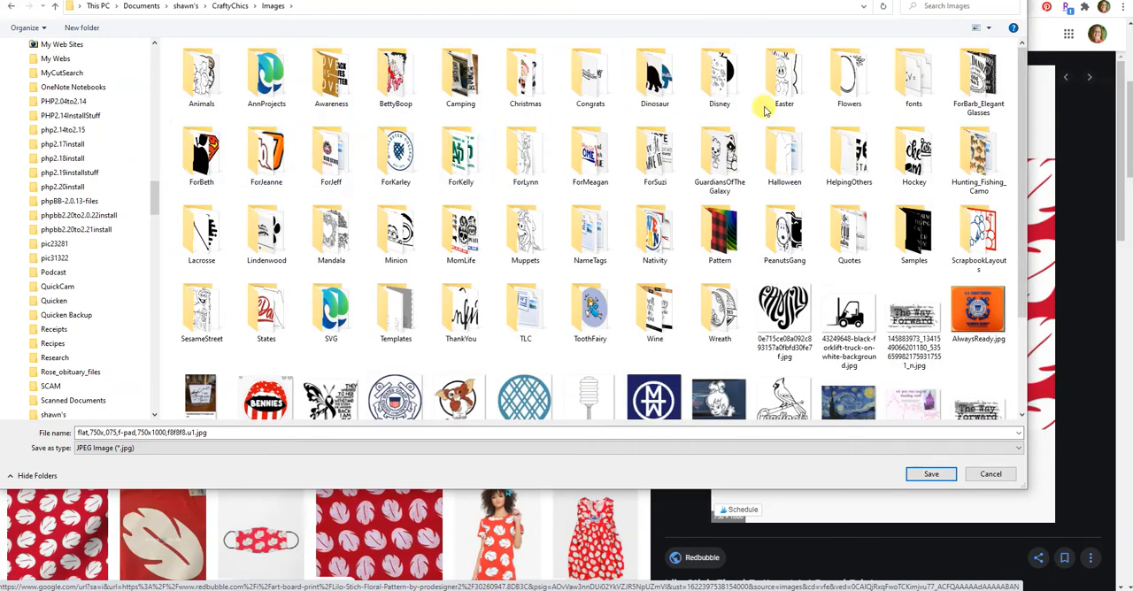
click(720, 79)
double_click(719, 80)
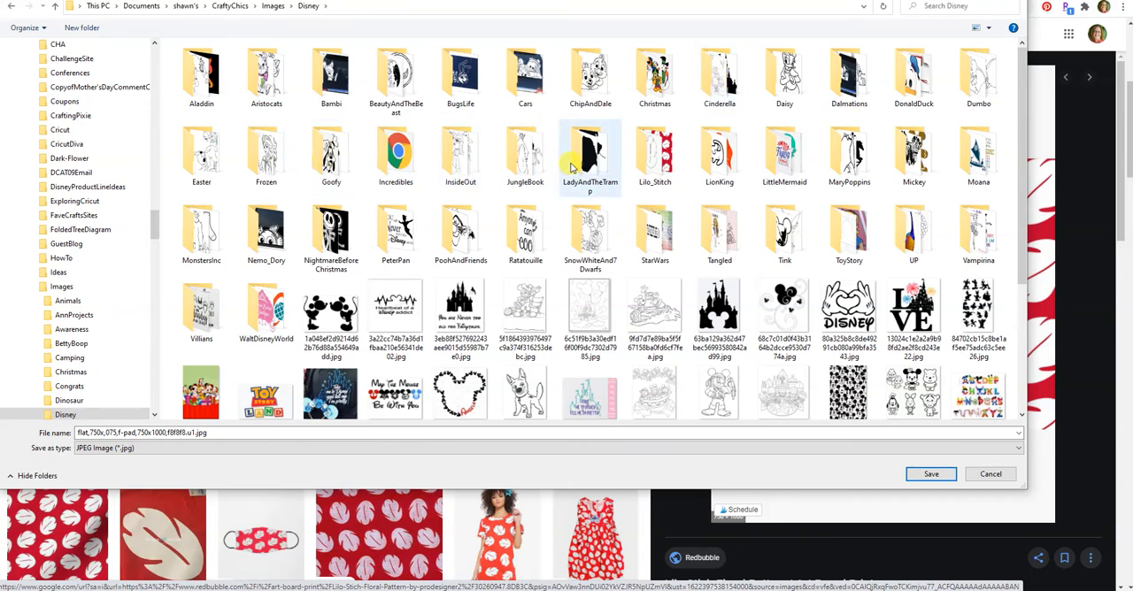
click(645, 159)
double_click(645, 159)
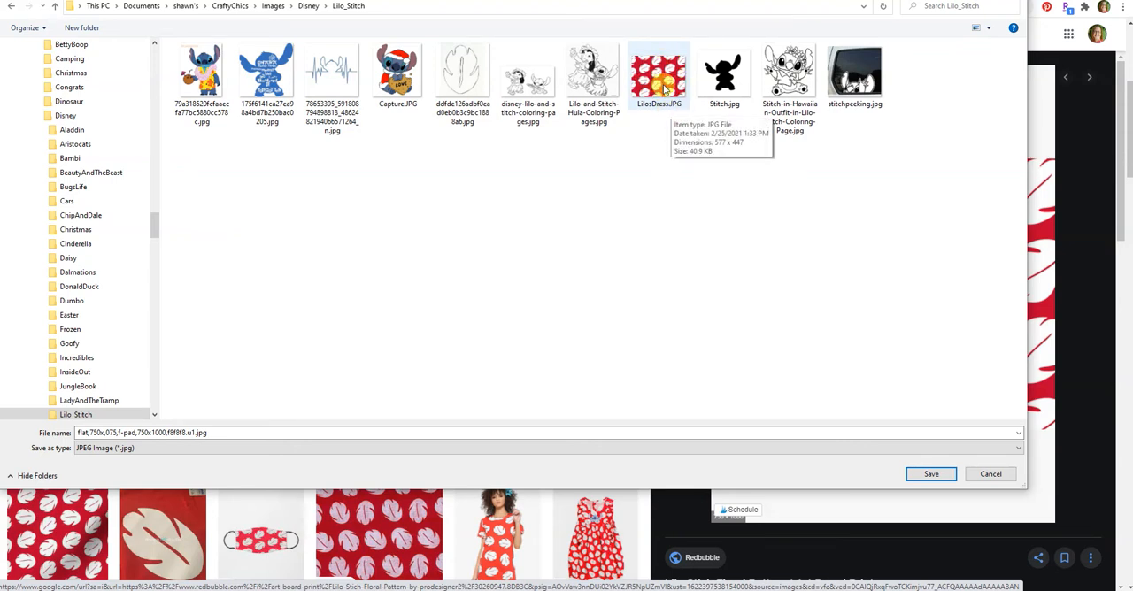
click(933, 475)
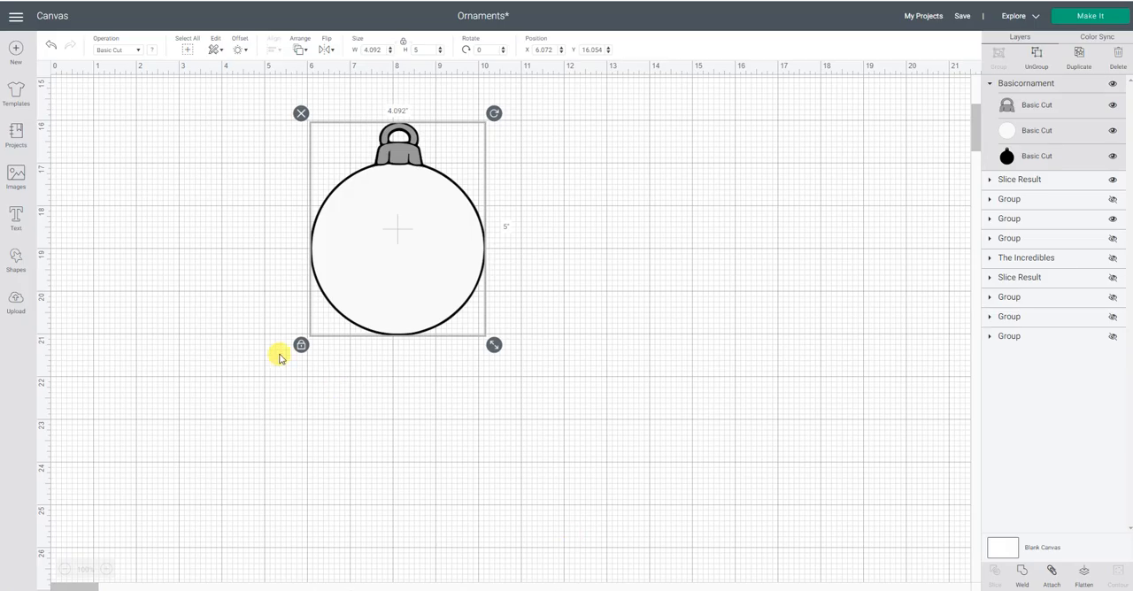
- Back in Cricut Design Space, upload the image LilosDress.JPG from the Images > Disney > Lilo_Stitch folder
click(279, 358)
click(15, 302)
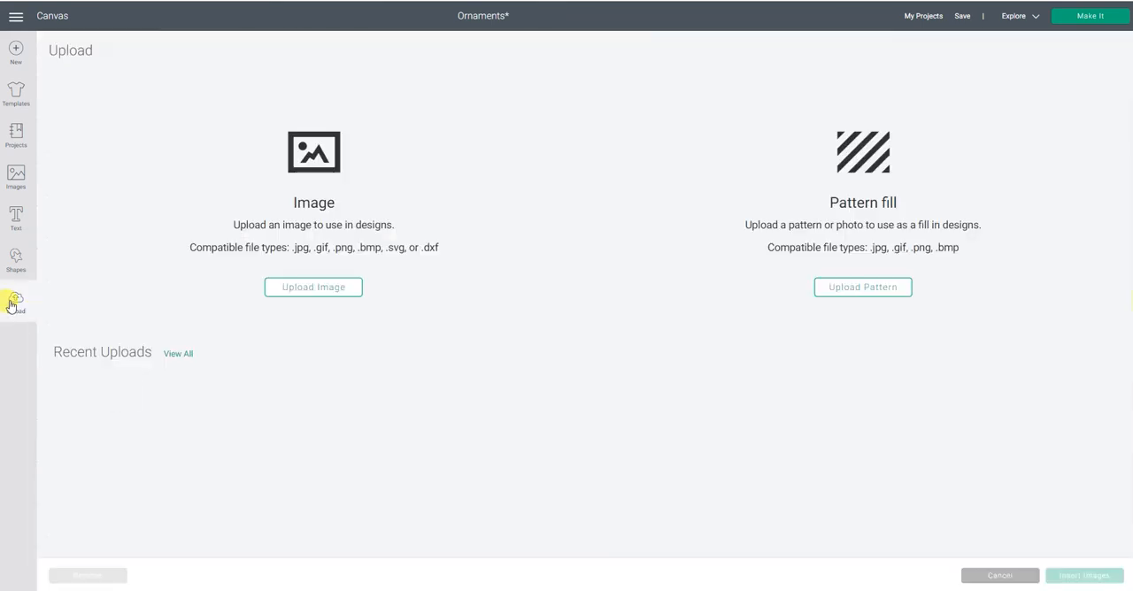
click(341, 290)
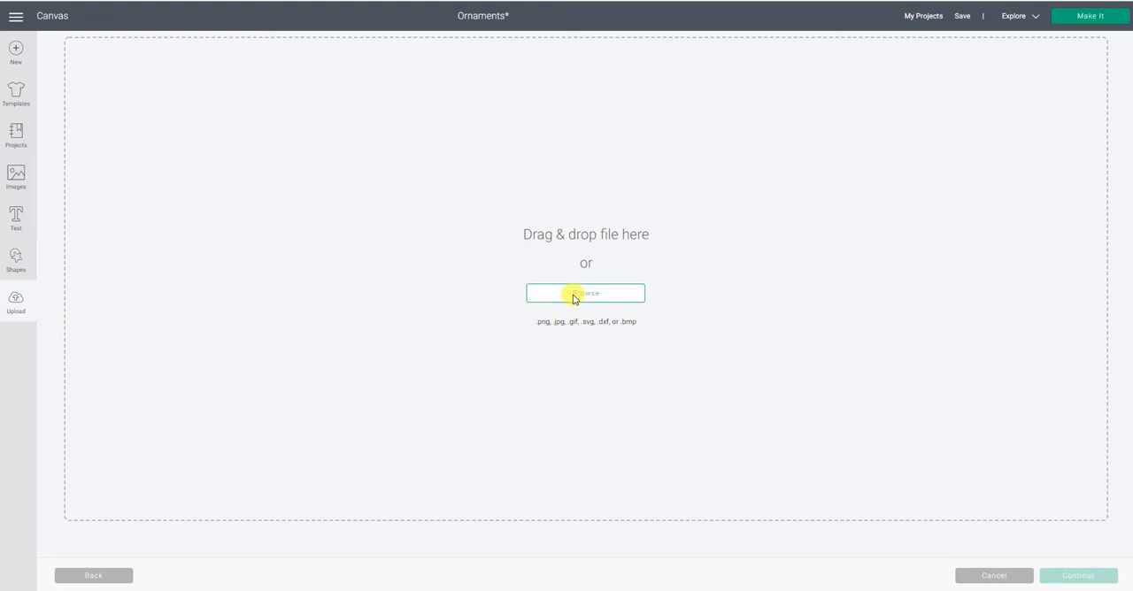
click(573, 293)
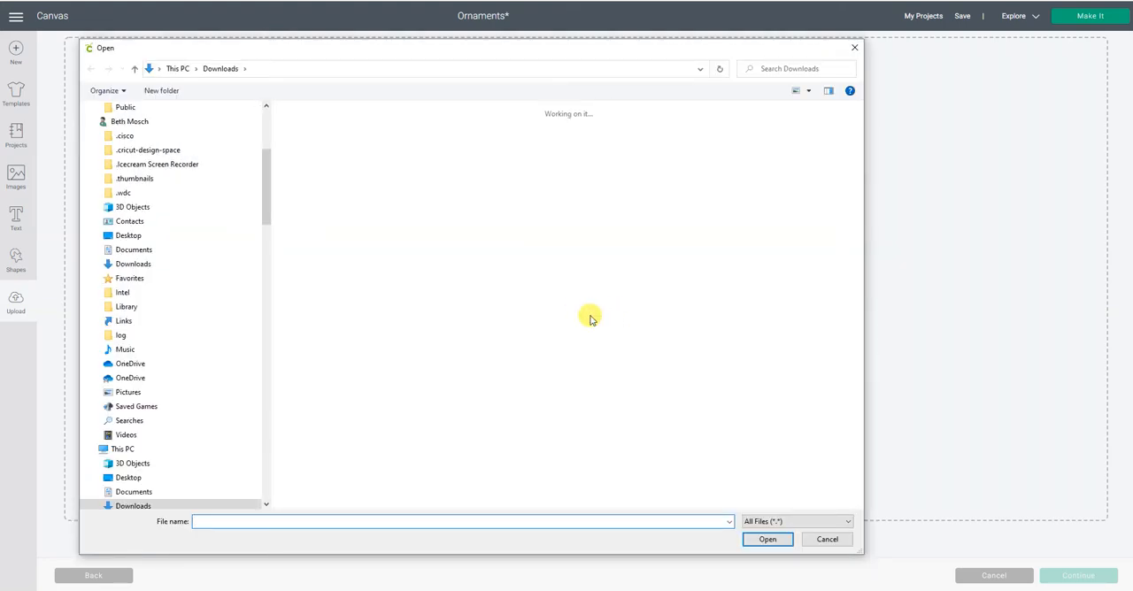
click(181, 70)
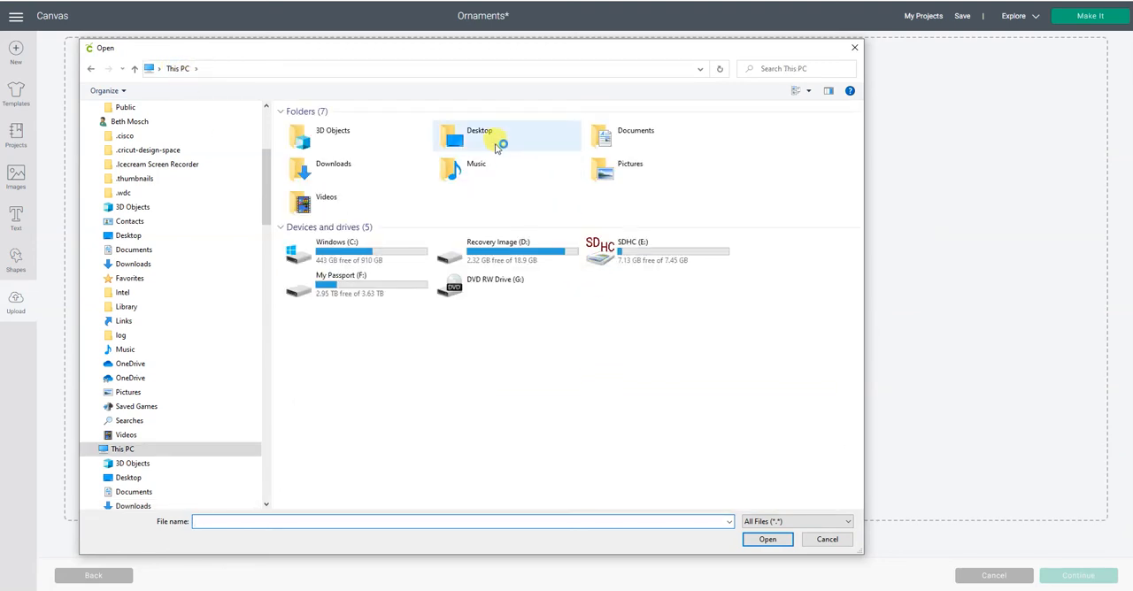
double_click(496, 144)
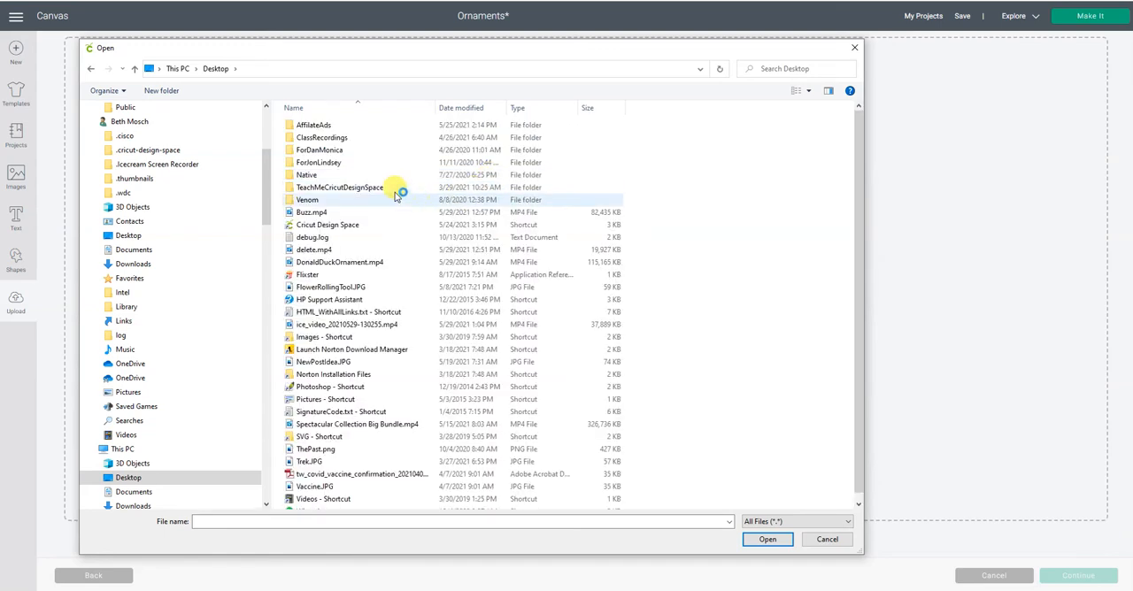
click(359, 340)
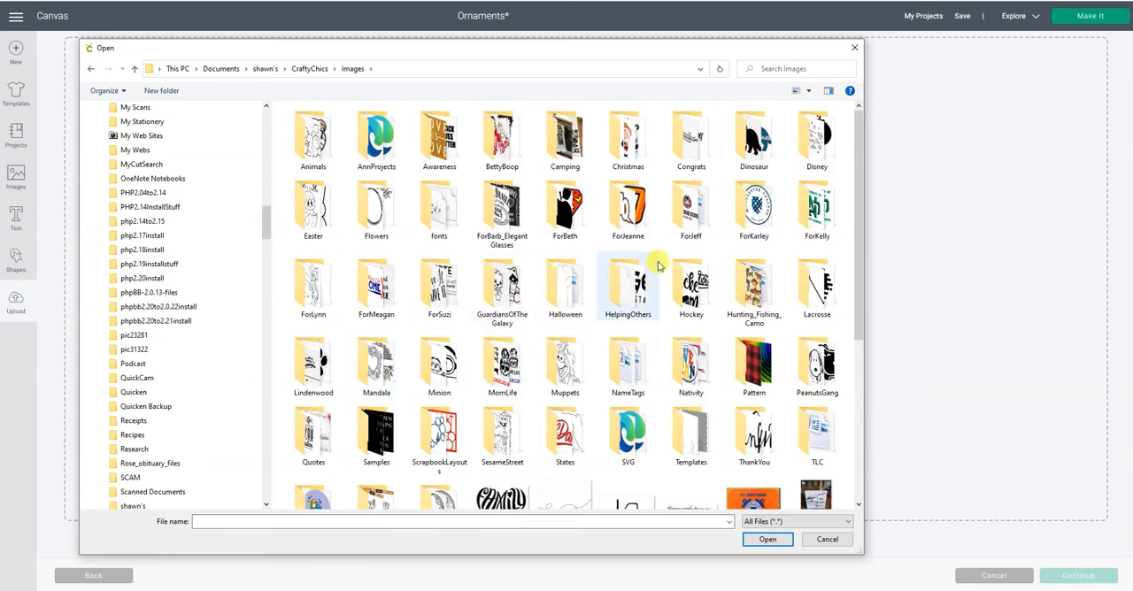
double_click(814, 152)
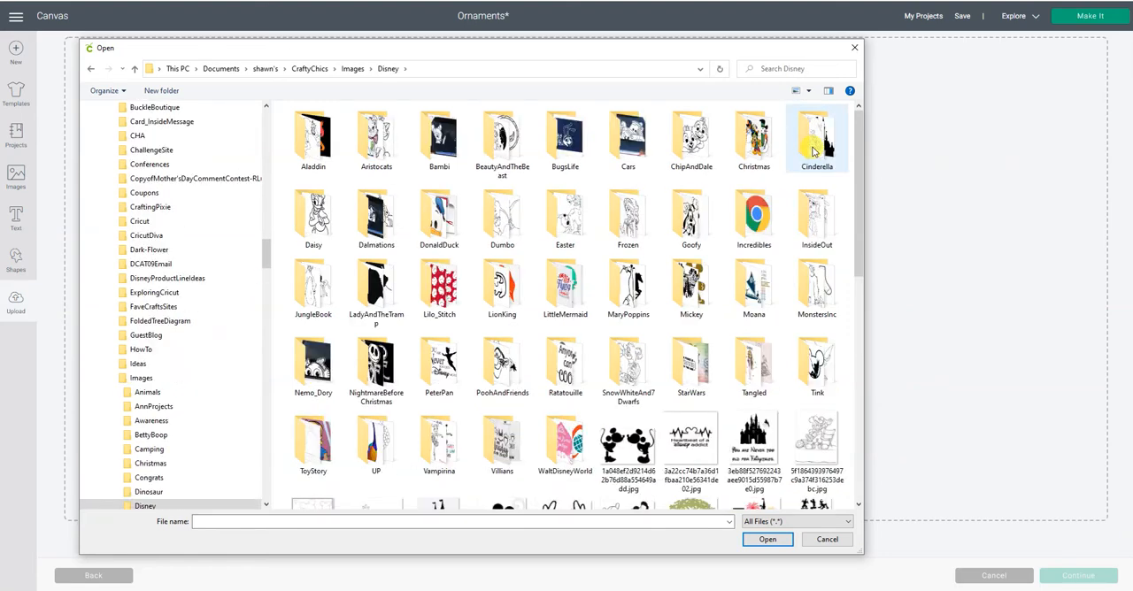
double_click(450, 290)
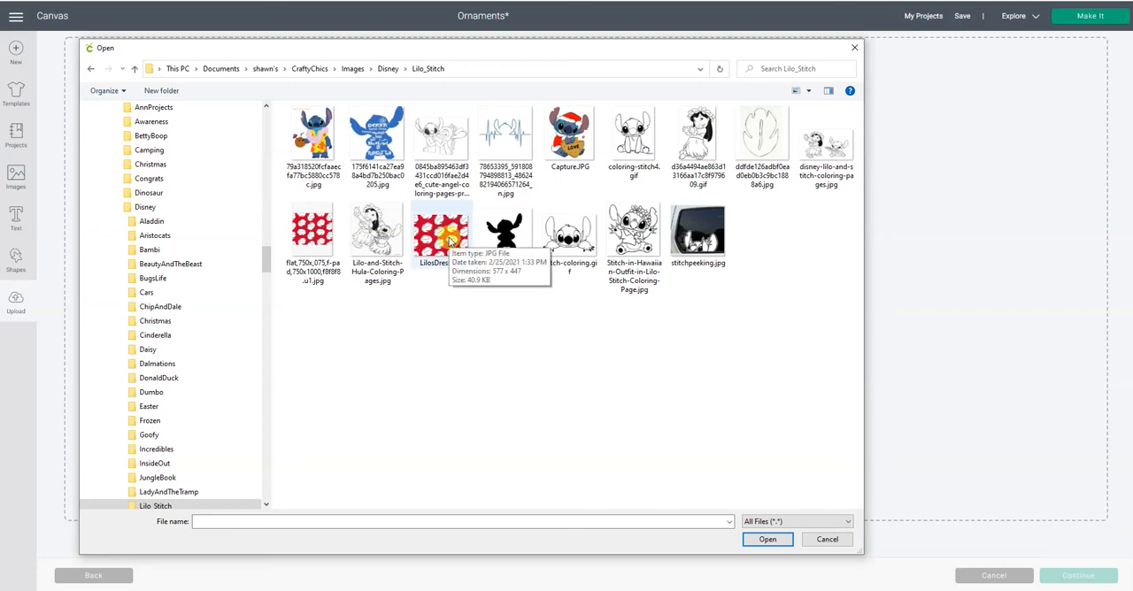
double_click(449, 240)
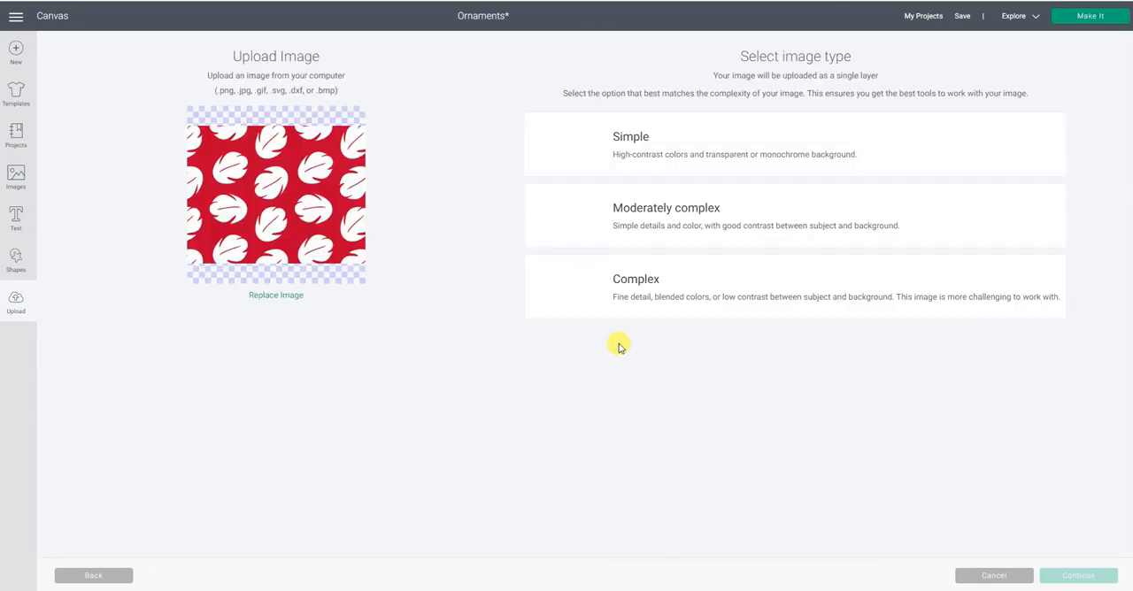
- Choose Complex as the uploaded pattern's image type and reduce its colors to 2
click(563, 290)
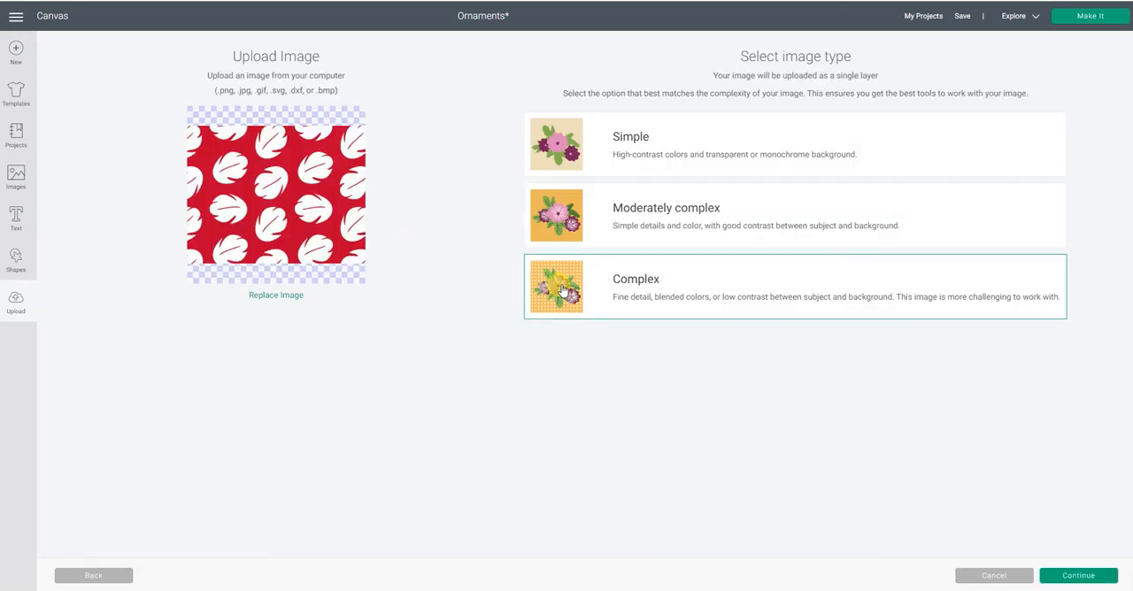
click(1089, 583)
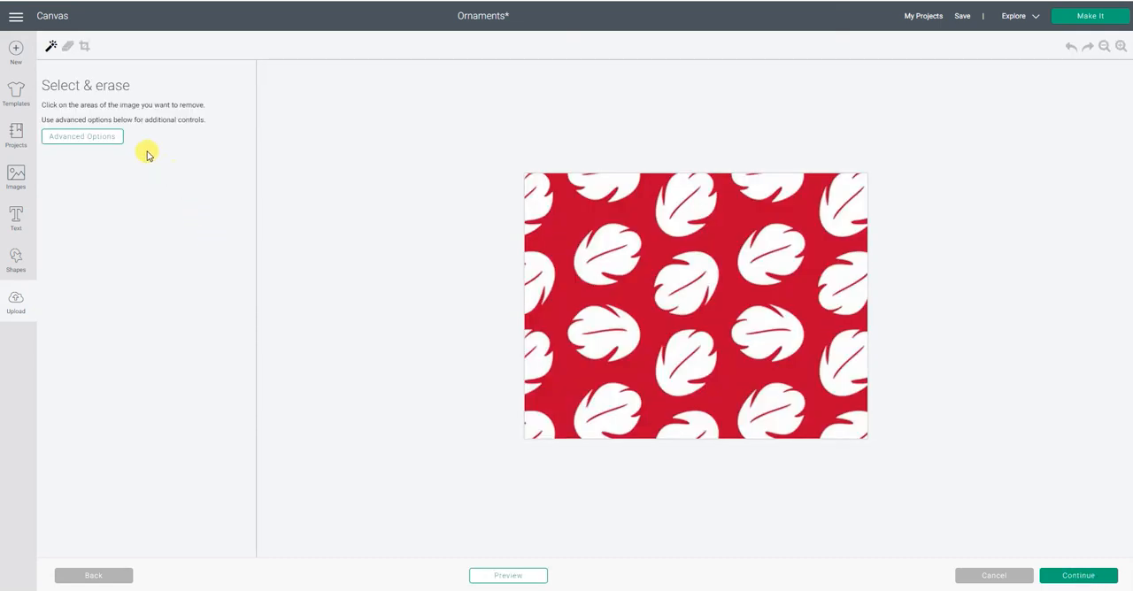
click(104, 137)
click(109, 174)
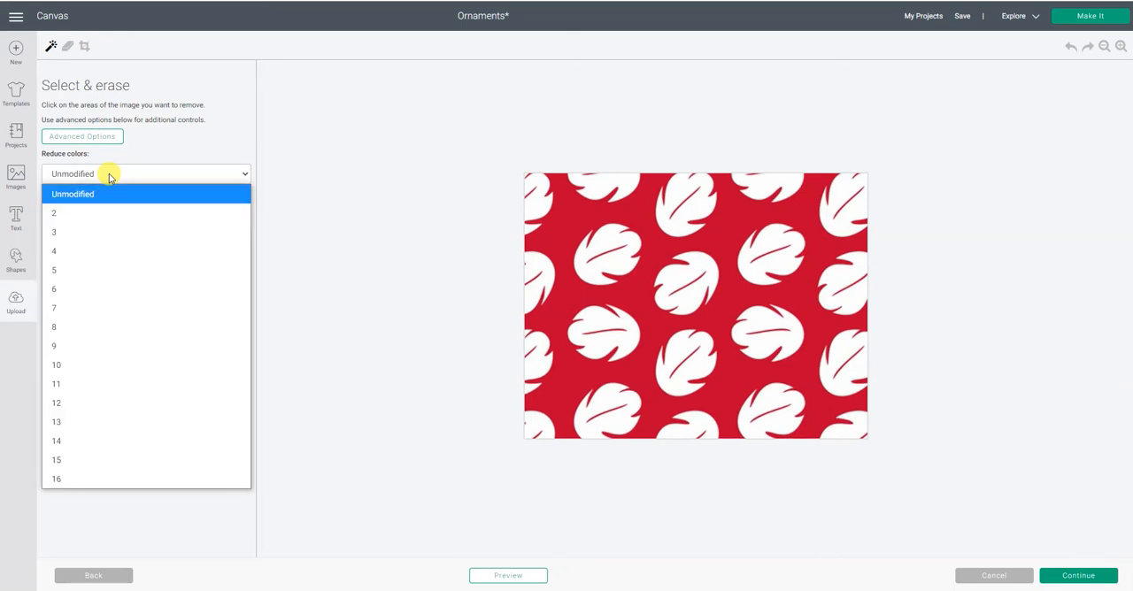
click(109, 212)
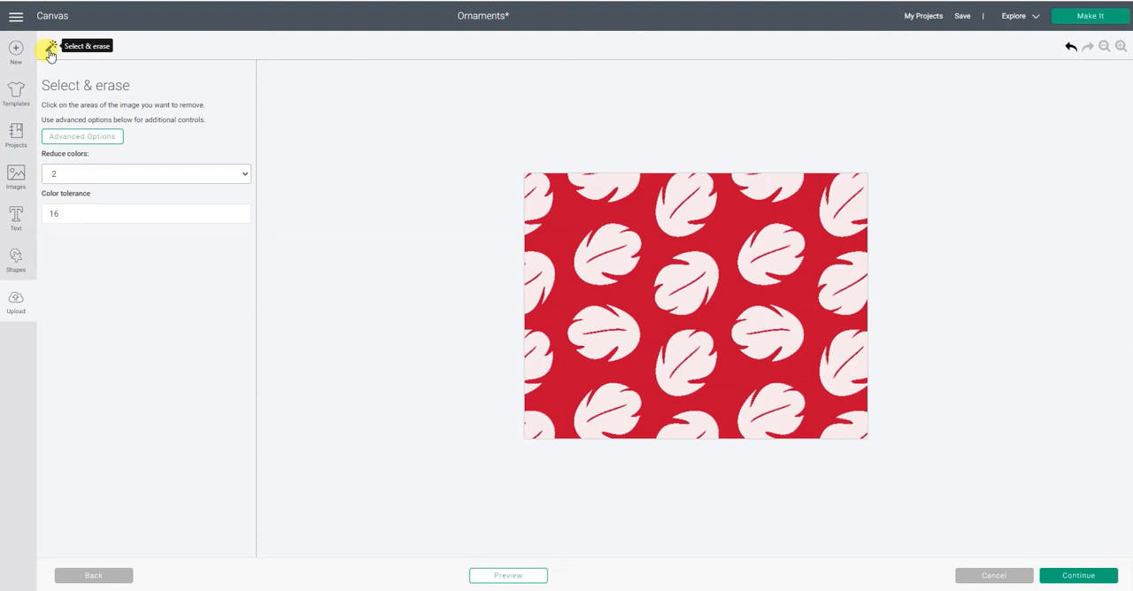
- Erase the white area of every leaf in the red pattern and preview the cut shape
click(540, 205)
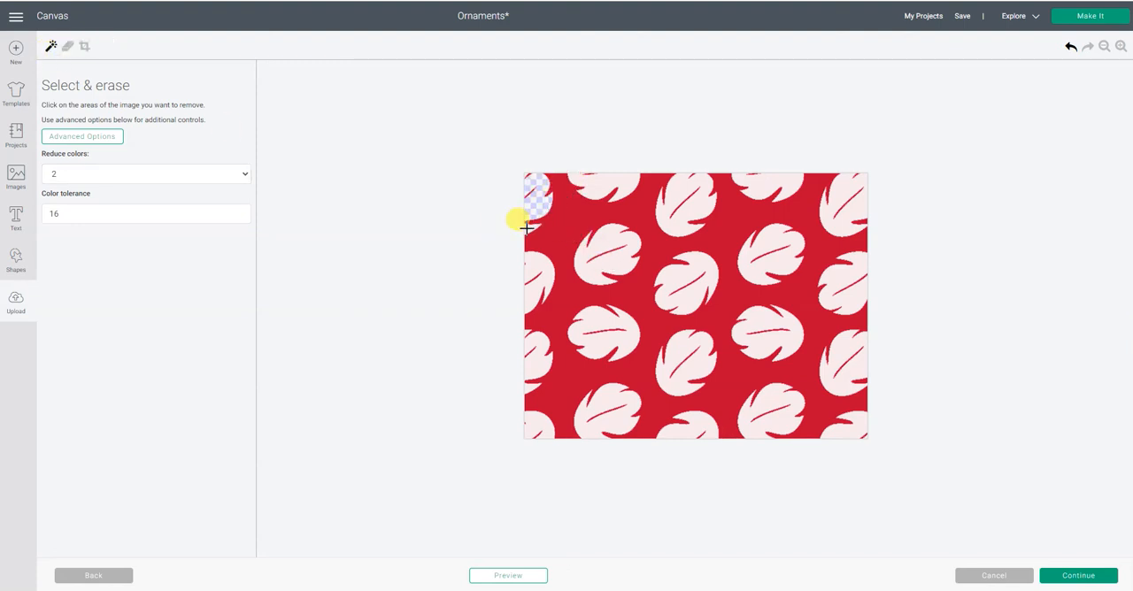
click(534, 268)
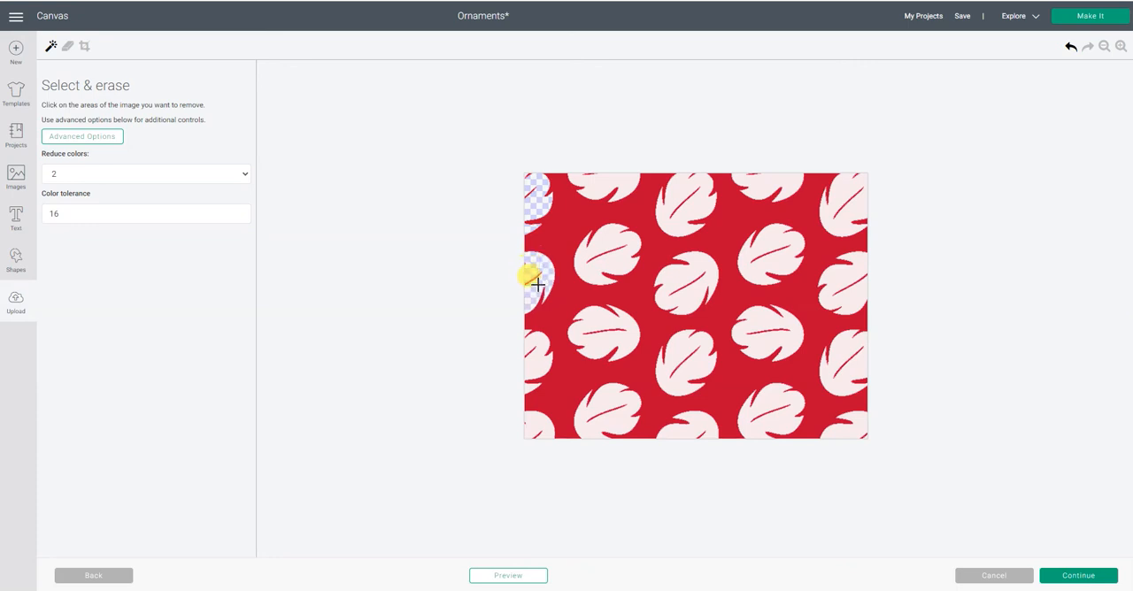
click(611, 243)
click(619, 182)
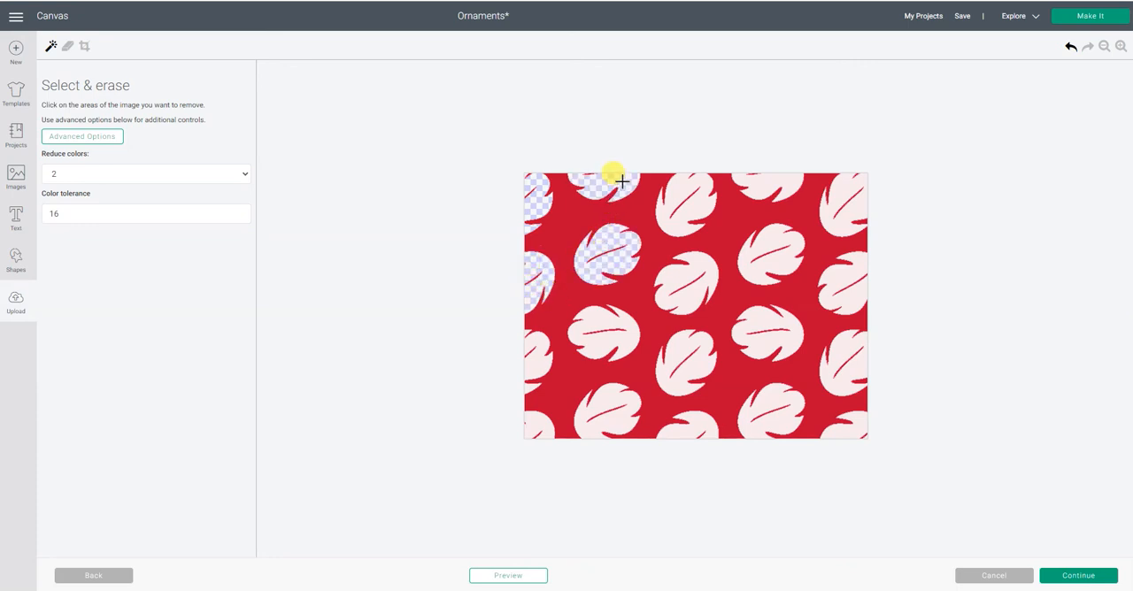
click(688, 187)
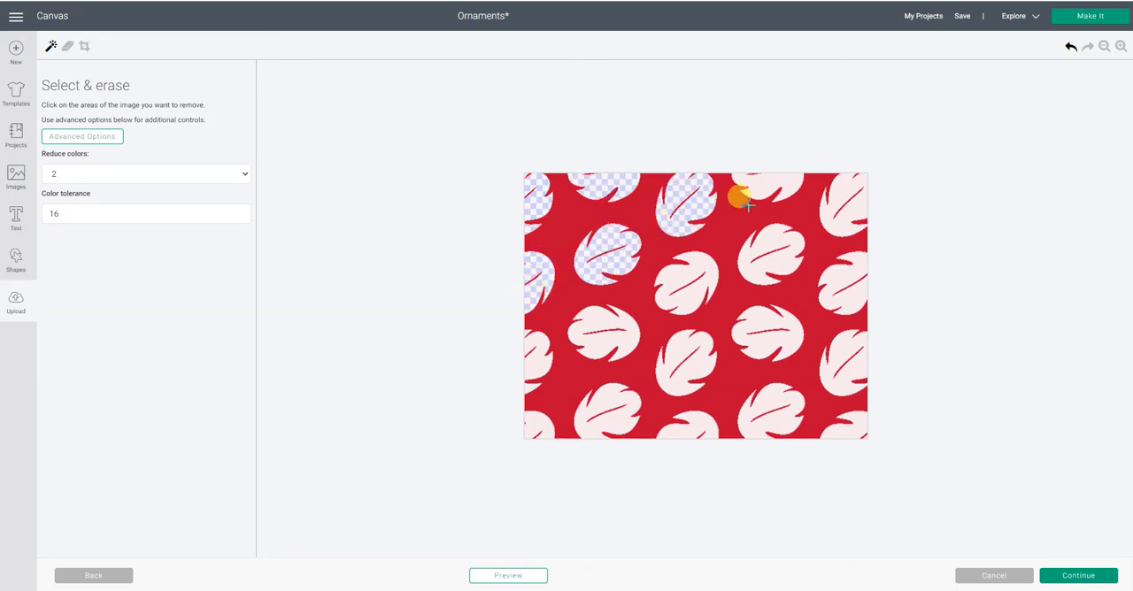
click(774, 182)
click(827, 193)
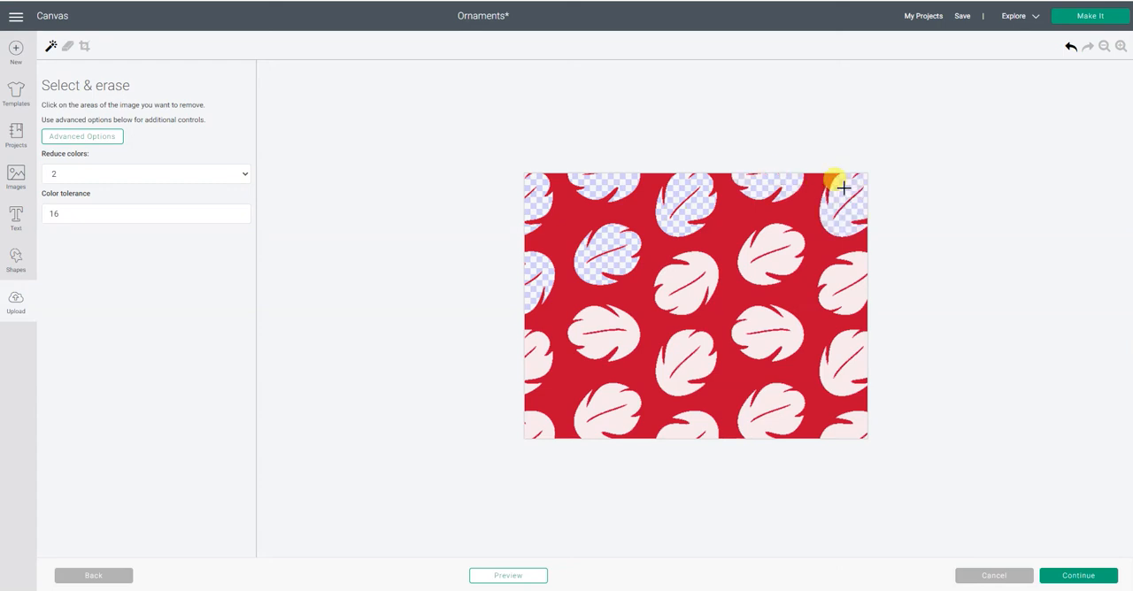
click(769, 262)
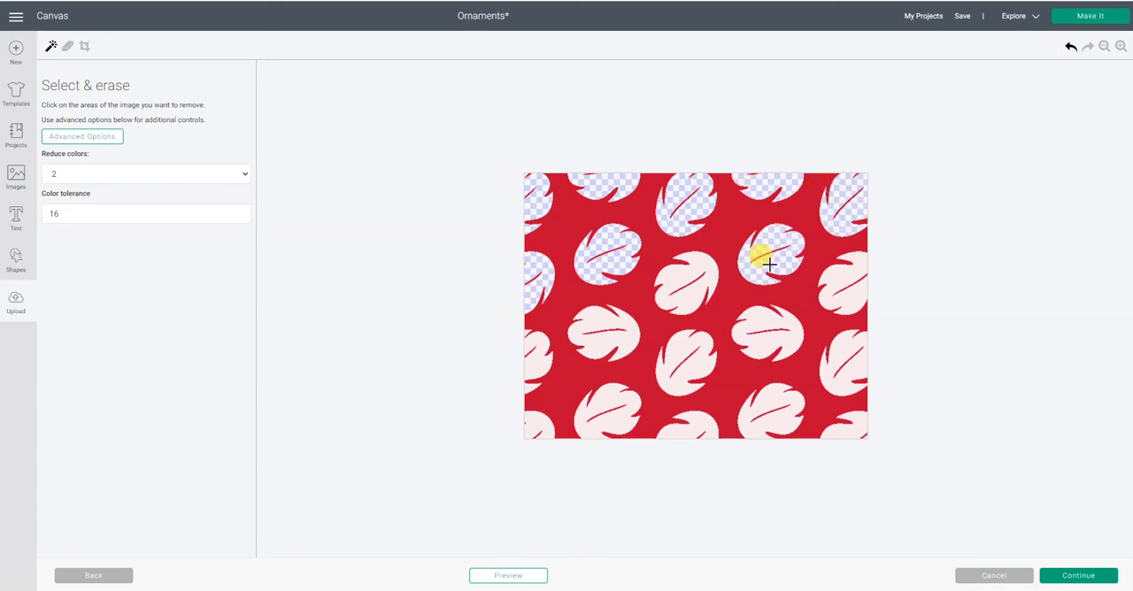
click(689, 300)
click(599, 319)
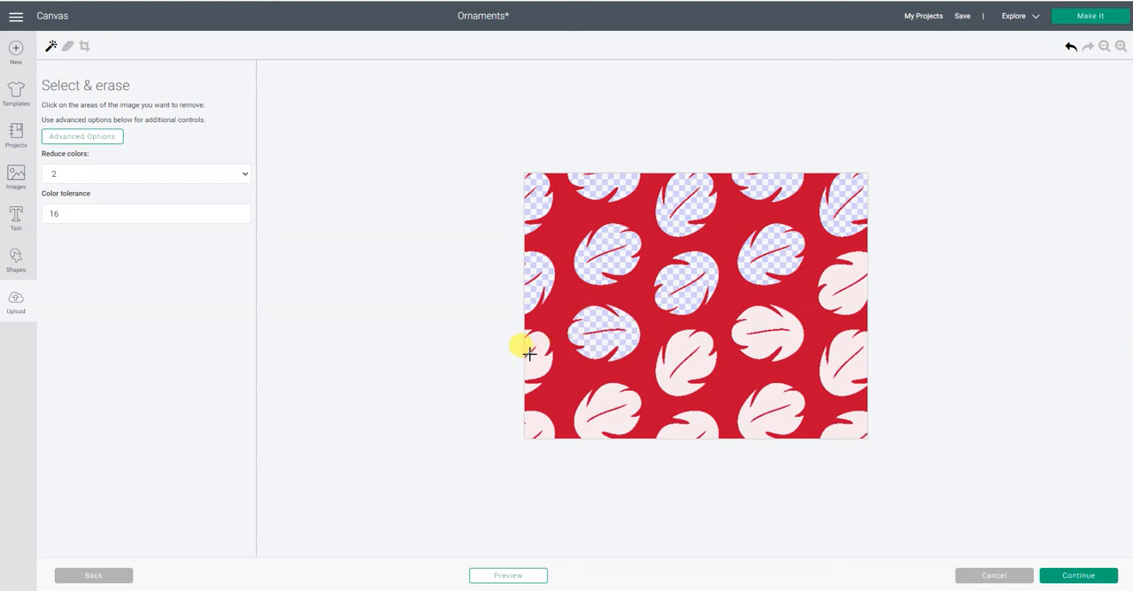
click(534, 358)
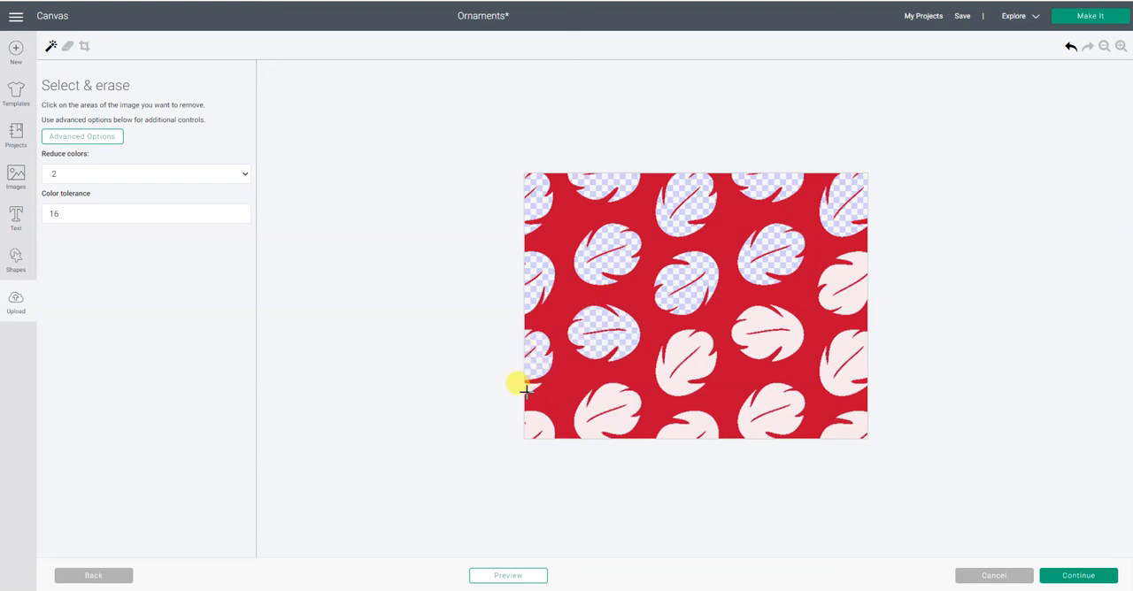
click(535, 422)
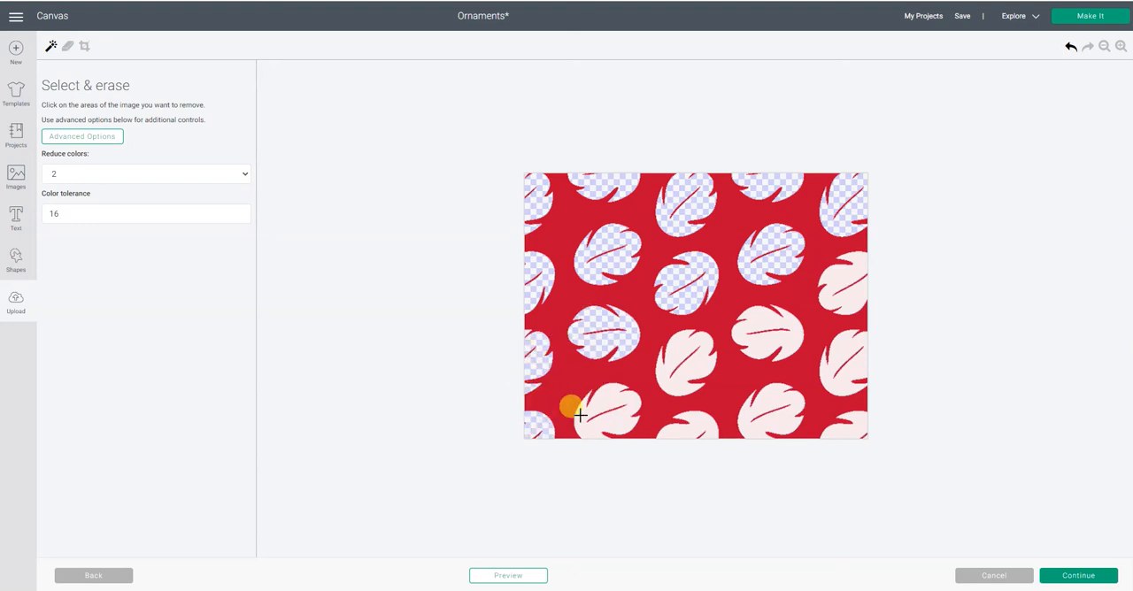
click(604, 393)
click(691, 423)
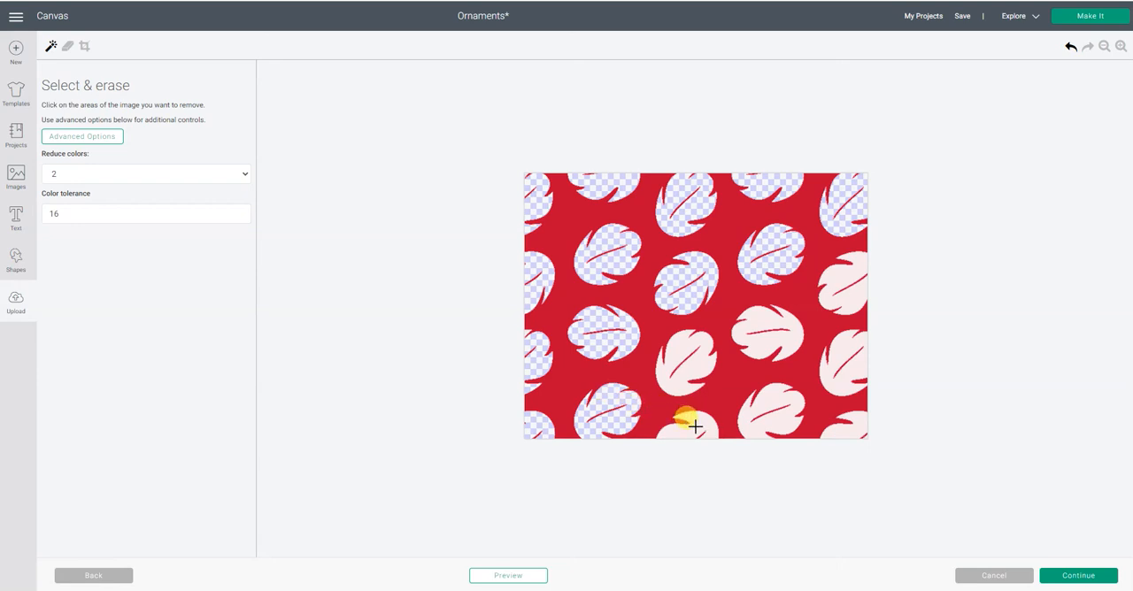
click(693, 361)
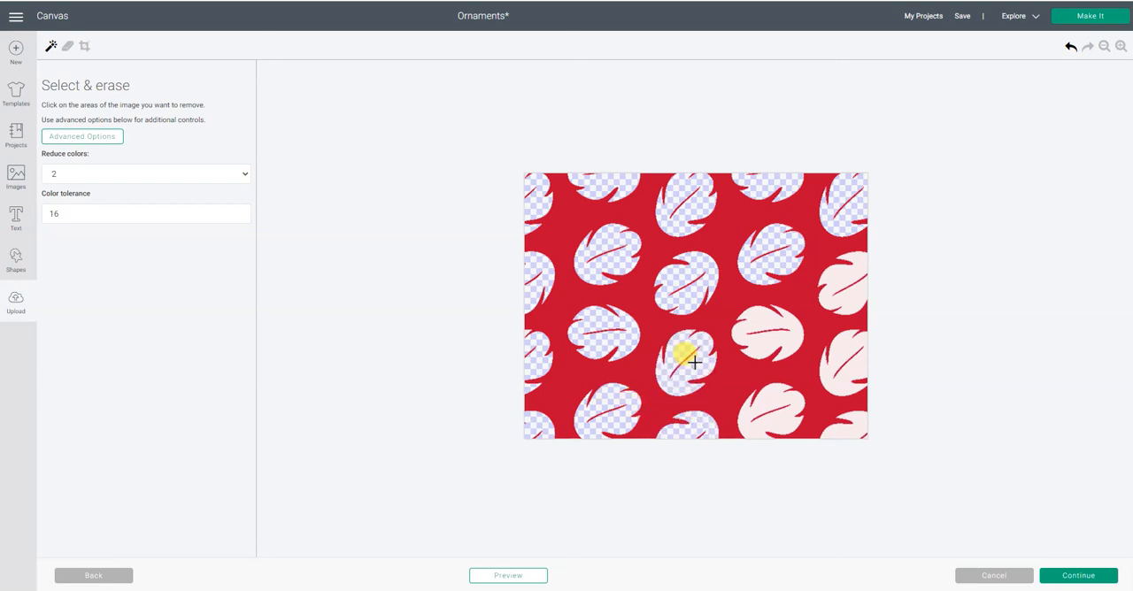
click(781, 334)
click(841, 343)
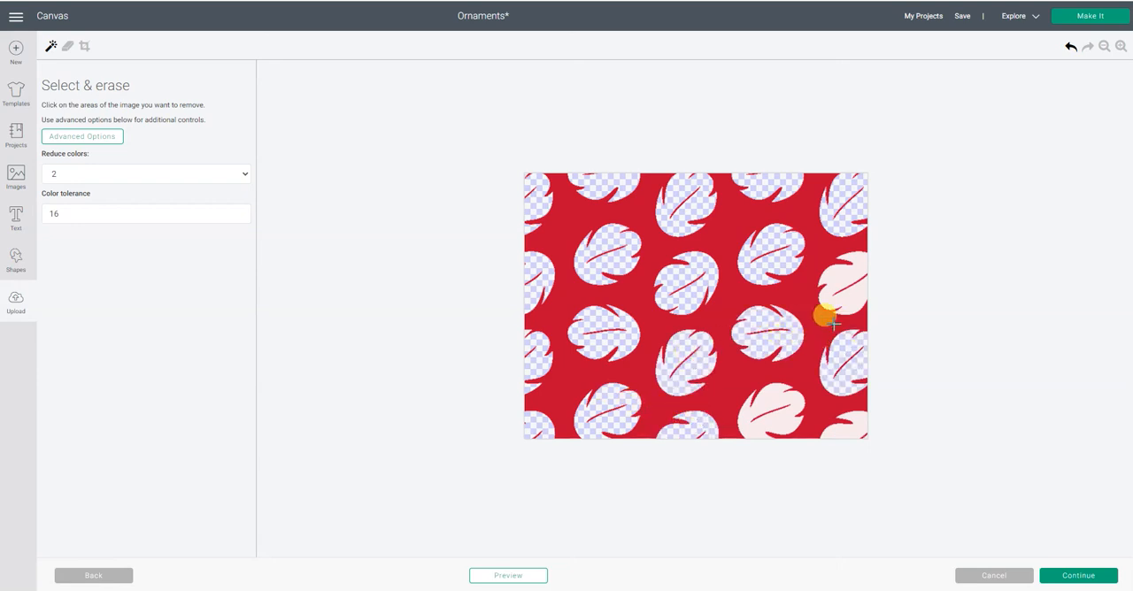
click(858, 271)
click(771, 397)
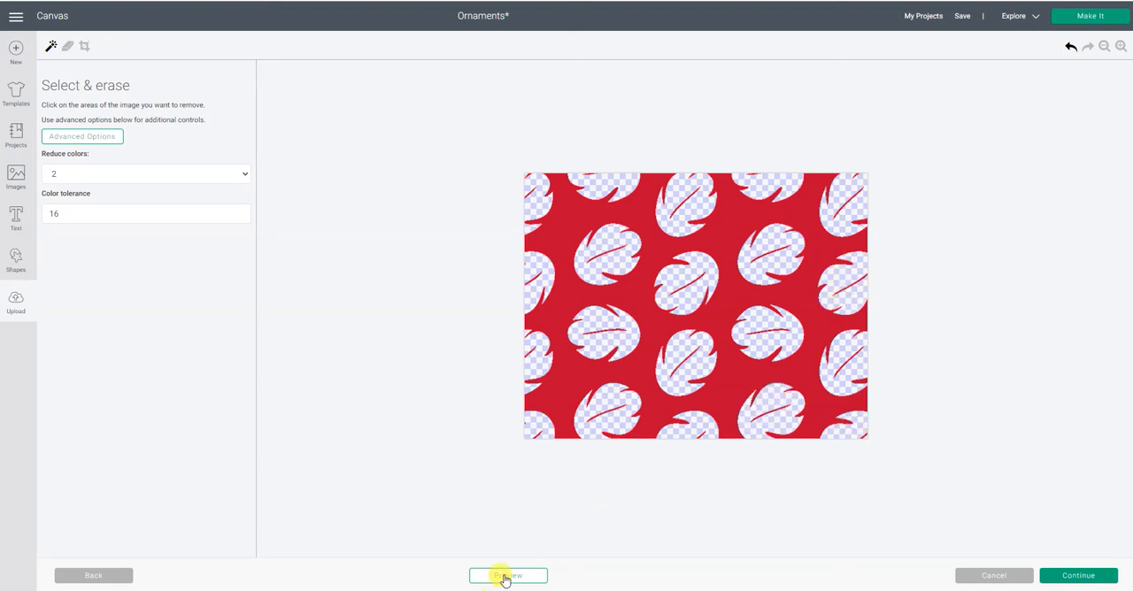
click(506, 577)
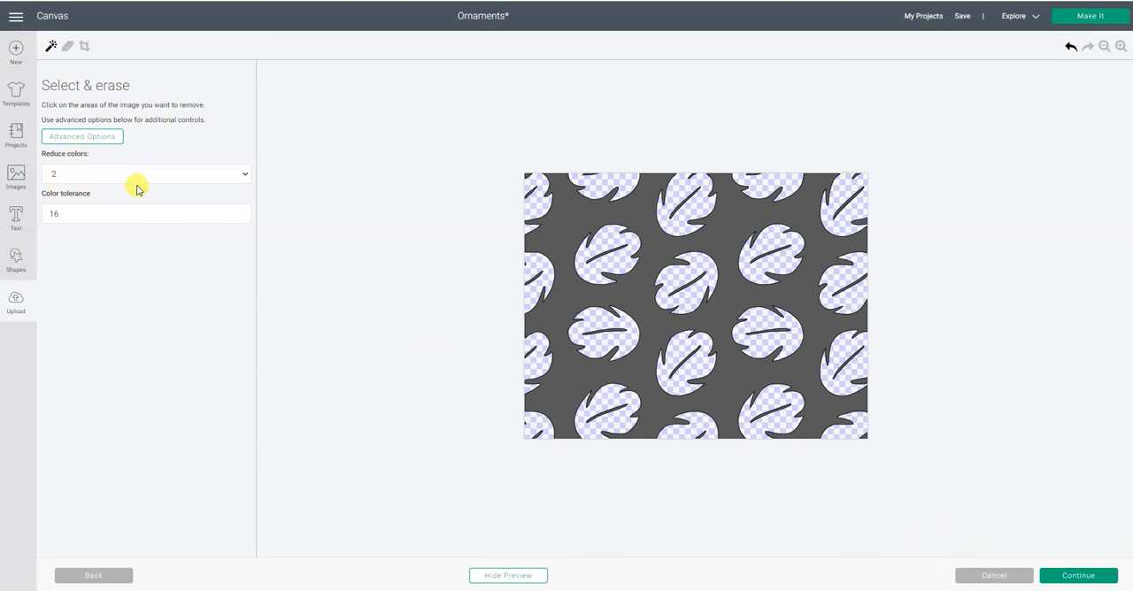
- Upload the cleaned LilosDress pattern as a Cut Image and insert it onto the canvas
click(1074, 580)
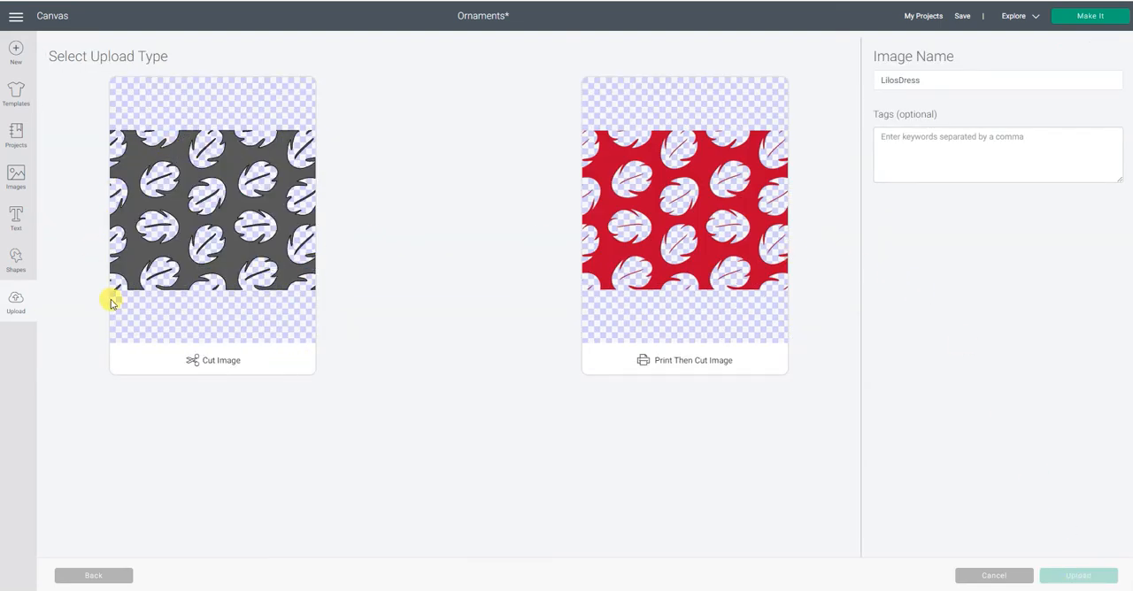
click(202, 237)
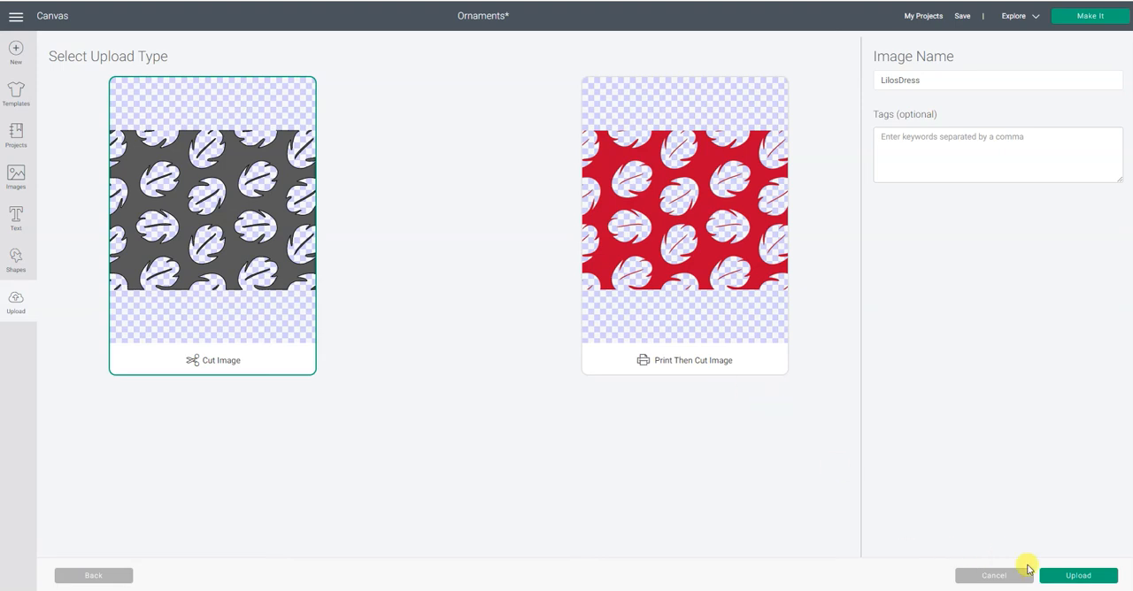
click(1076, 576)
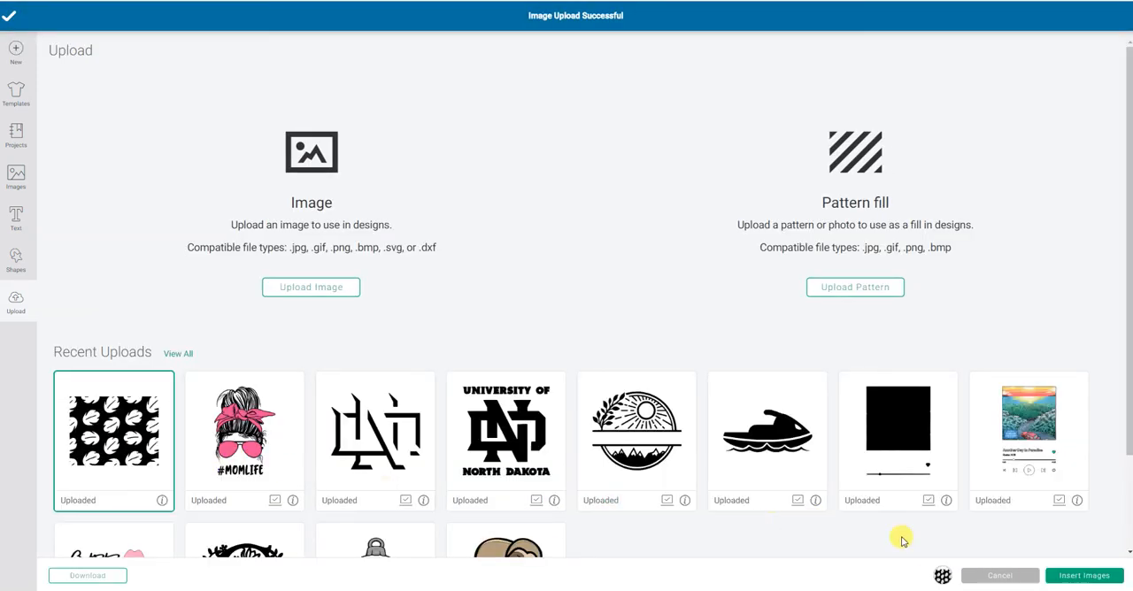
click(1087, 576)
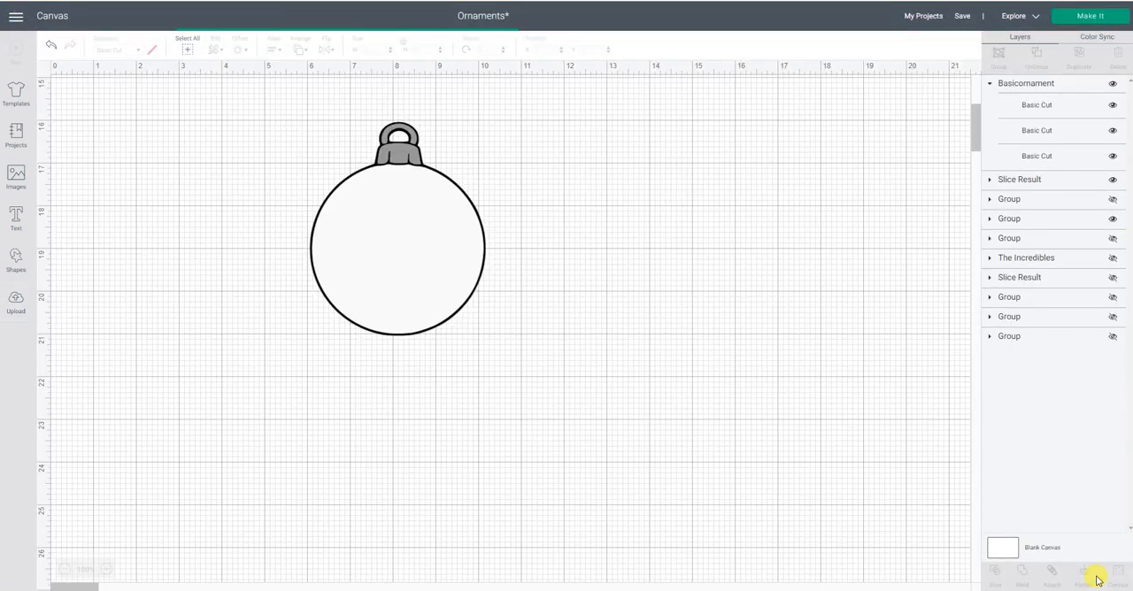
click(965, 537)
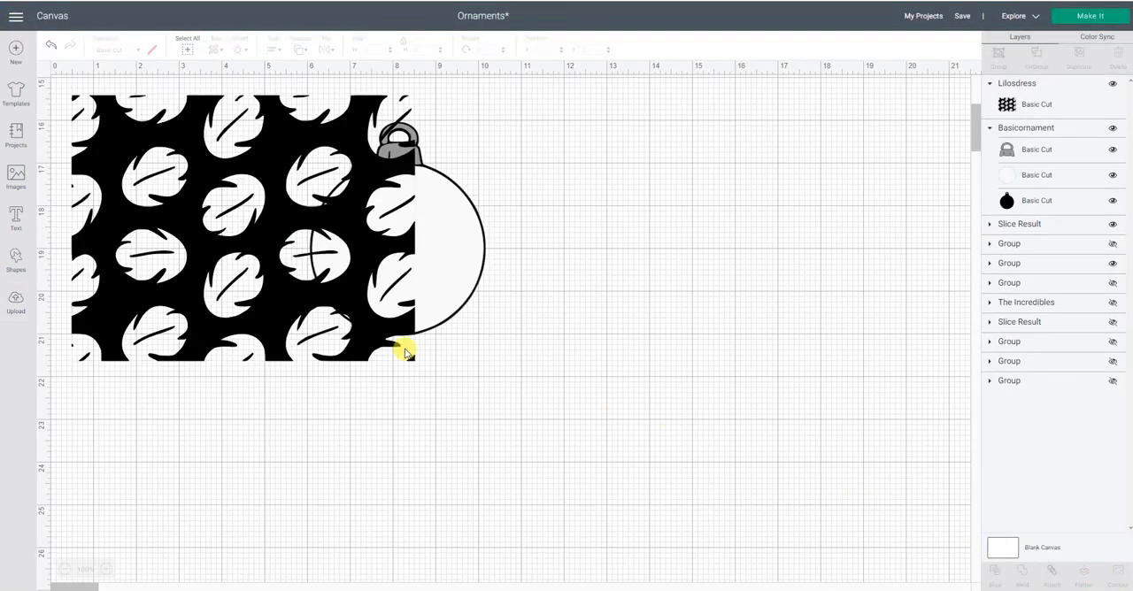
- Change the inserted leaf pattern's material color to bright red
click(273, 313)
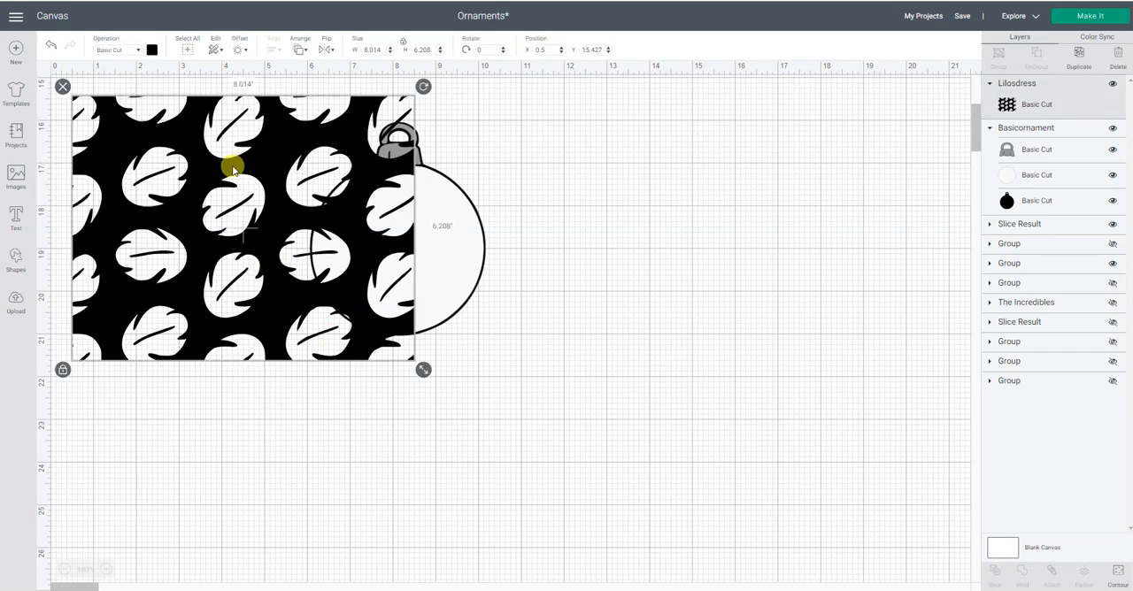
click(152, 50)
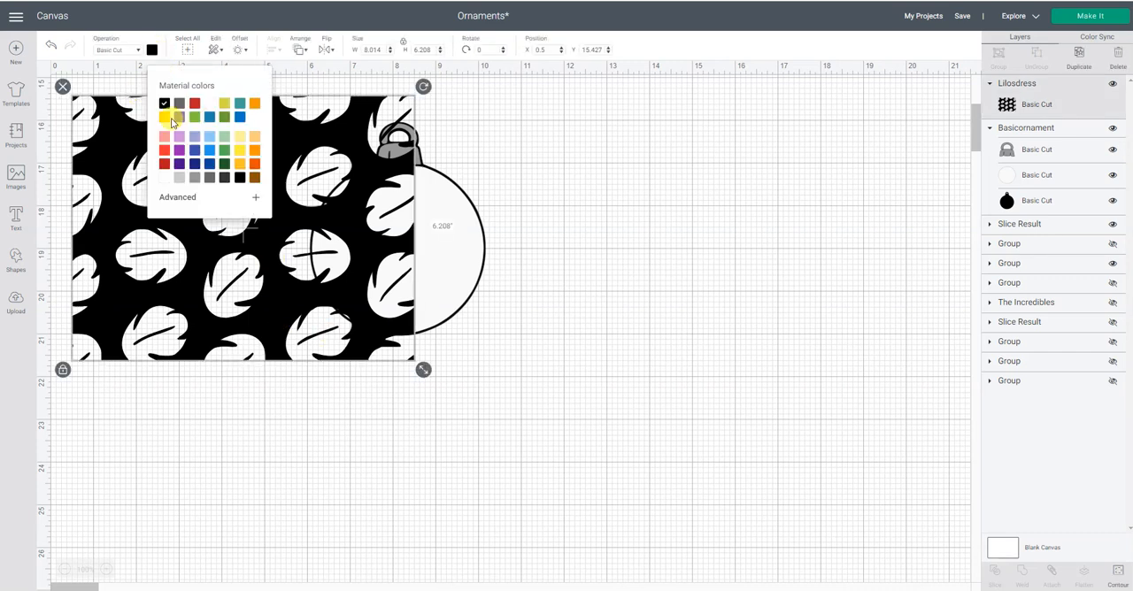
click(164, 150)
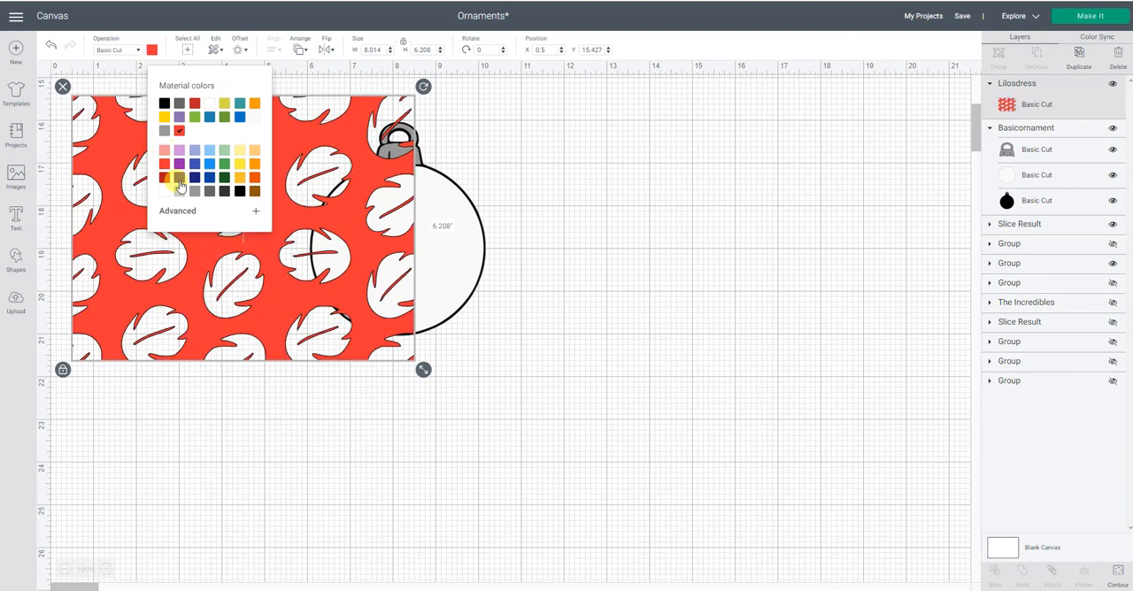
click(371, 410)
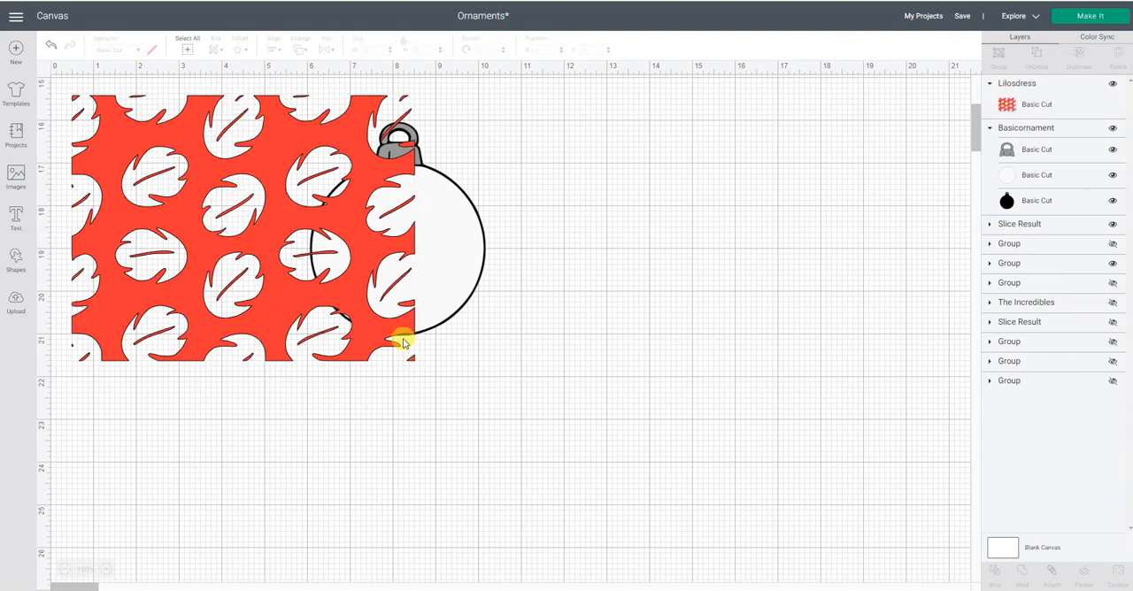
- Move the blank ornament clear of the leaf pattern to about X 13.67, Y 16.165
click(448, 242)
drag(458, 242, 804, 248)
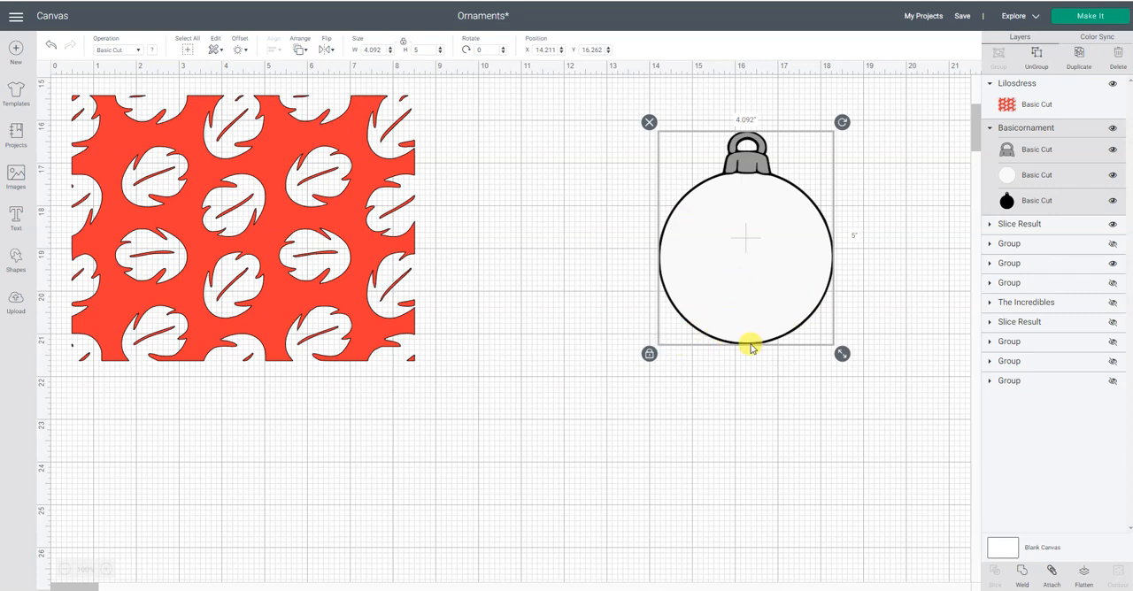
drag(756, 278, 723, 271)
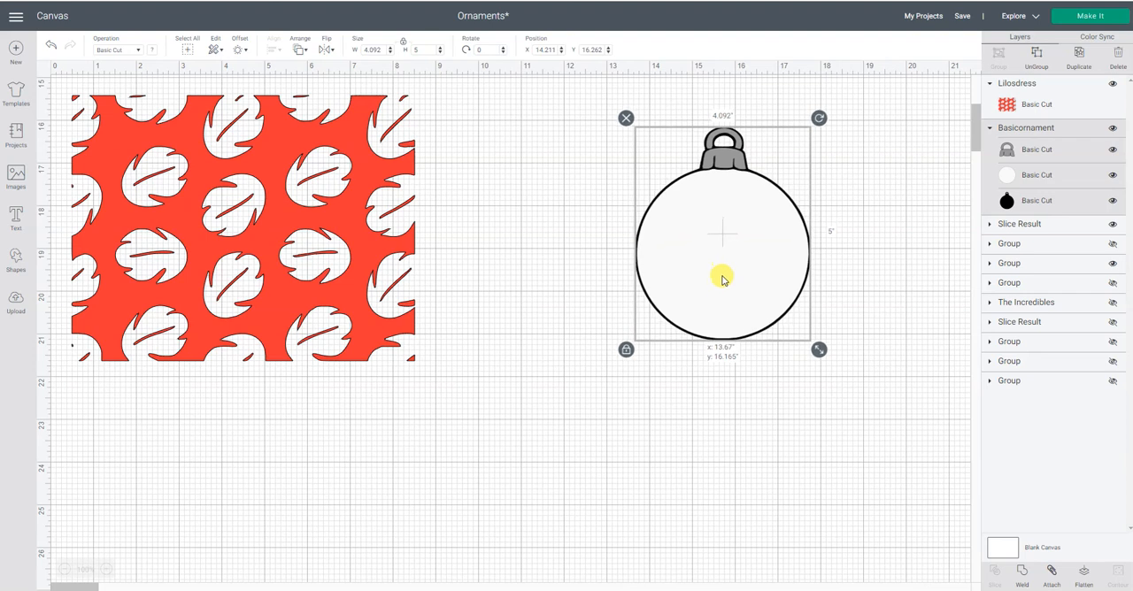
- Ungroup the ornament and move its white circle off the black base to about X 7.734, Y 17.21
click(1039, 56)
click(734, 261)
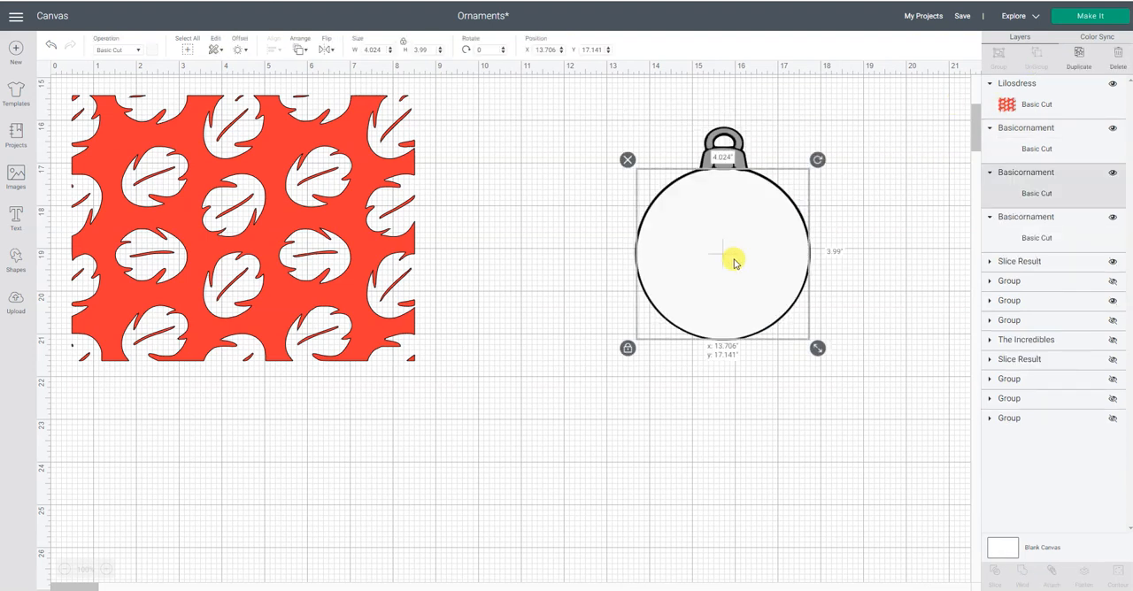
drag(733, 261, 479, 266)
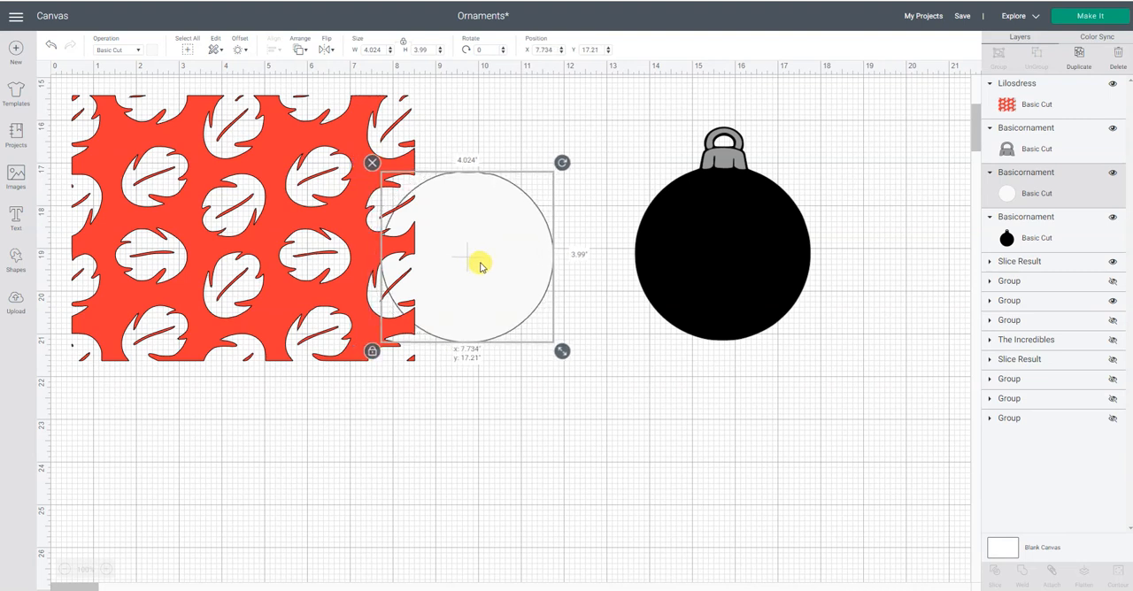
- Duplicate the white circle, place the copy over the pattern's lower-right corner, and return the original to the ornament at about X 13.706, Y 17.155
right_click(481, 264)
click(508, 364)
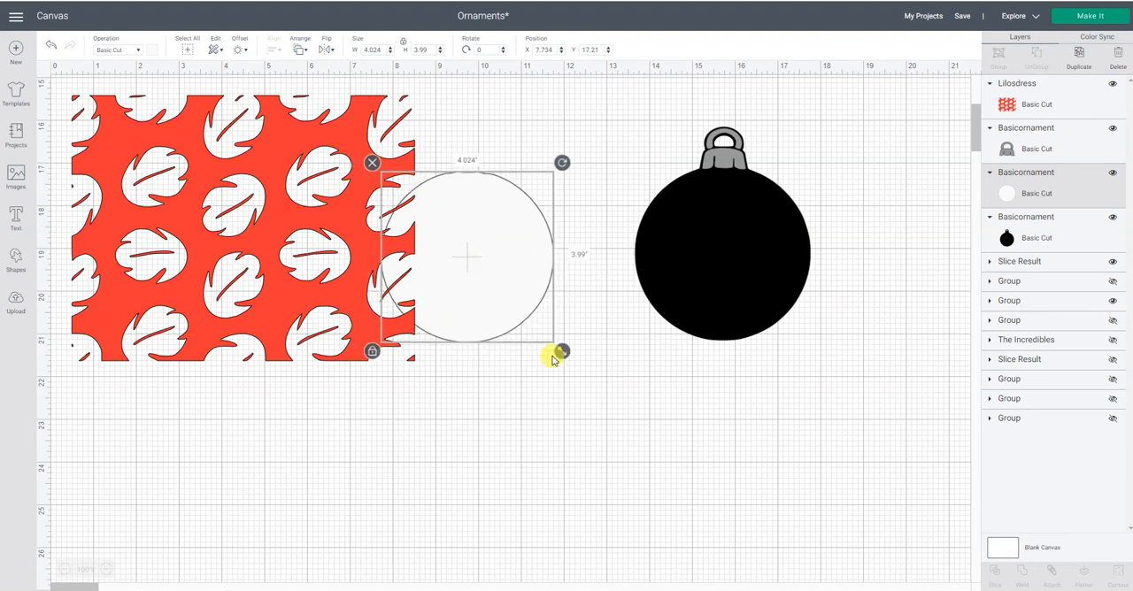
drag(518, 310, 369, 370)
drag(487, 289, 746, 286)
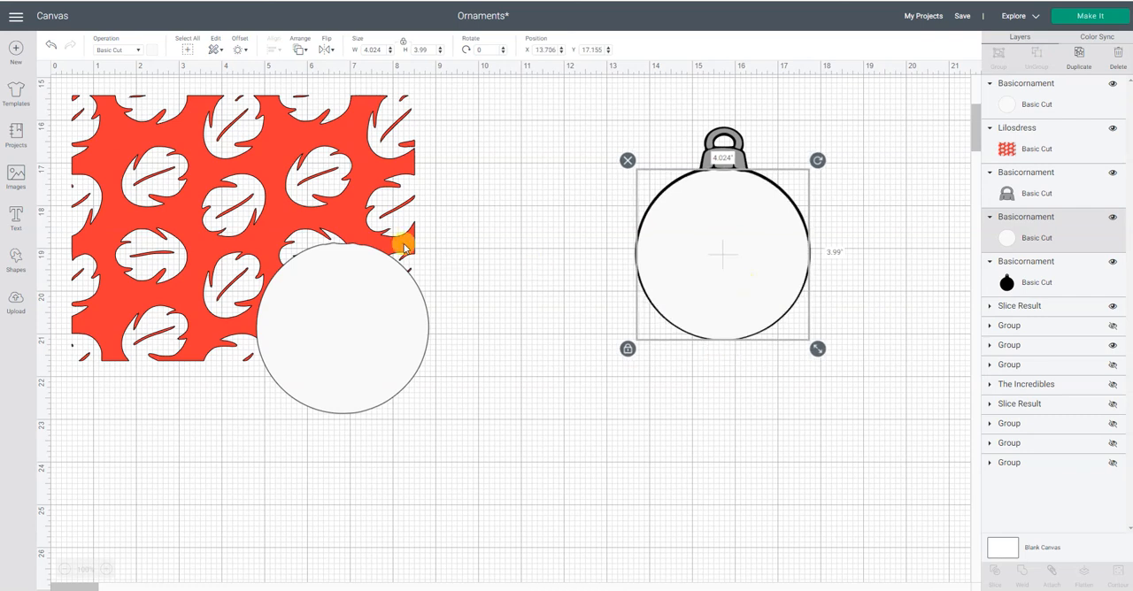
- Shrink the leaf pattern to about 5.304 by 4.109 inches and position it behind the loose white circle at about X 4.167, Y 18.802
click(371, 207)
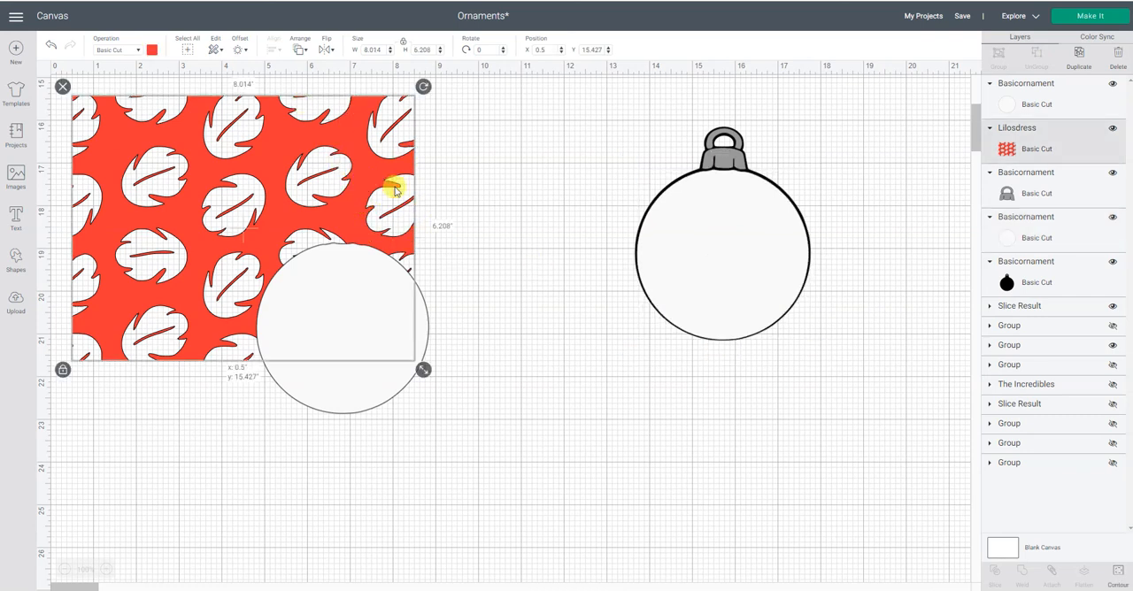
drag(392, 182, 442, 232)
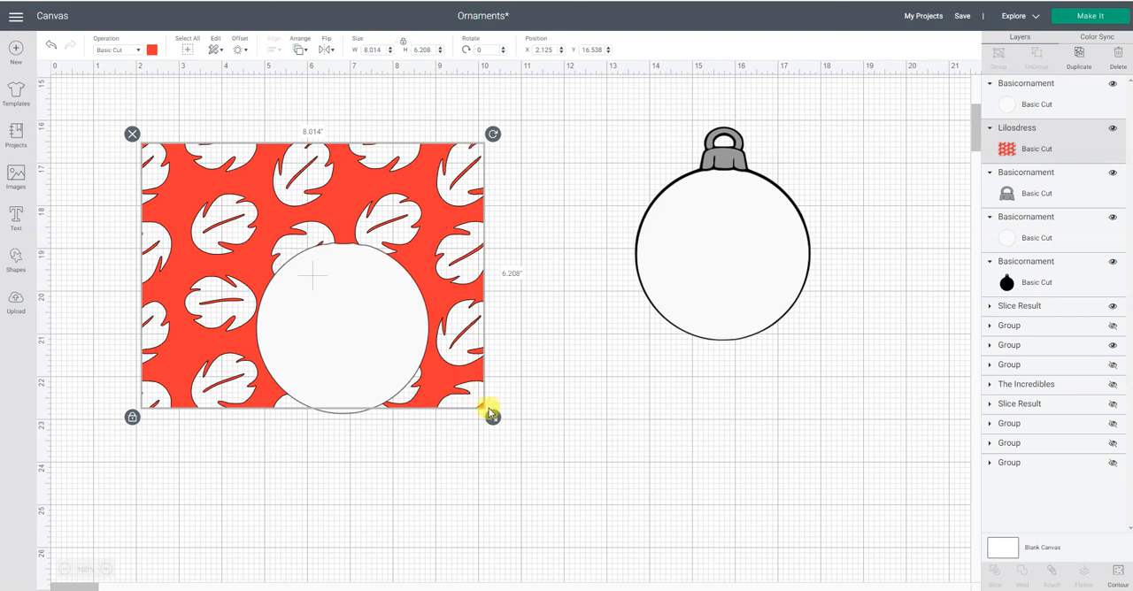
drag(492, 417, 332, 262)
drag(266, 198, 354, 298)
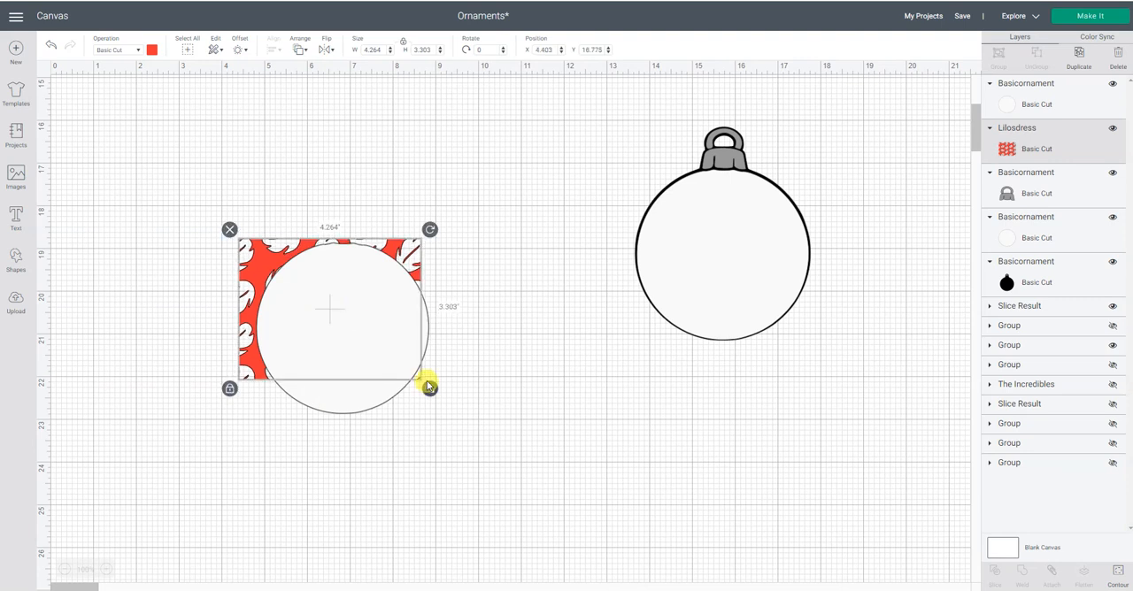
drag(429, 386, 446, 409)
- Select the leaf pattern together with the white circle on it and slice them
click(520, 377)
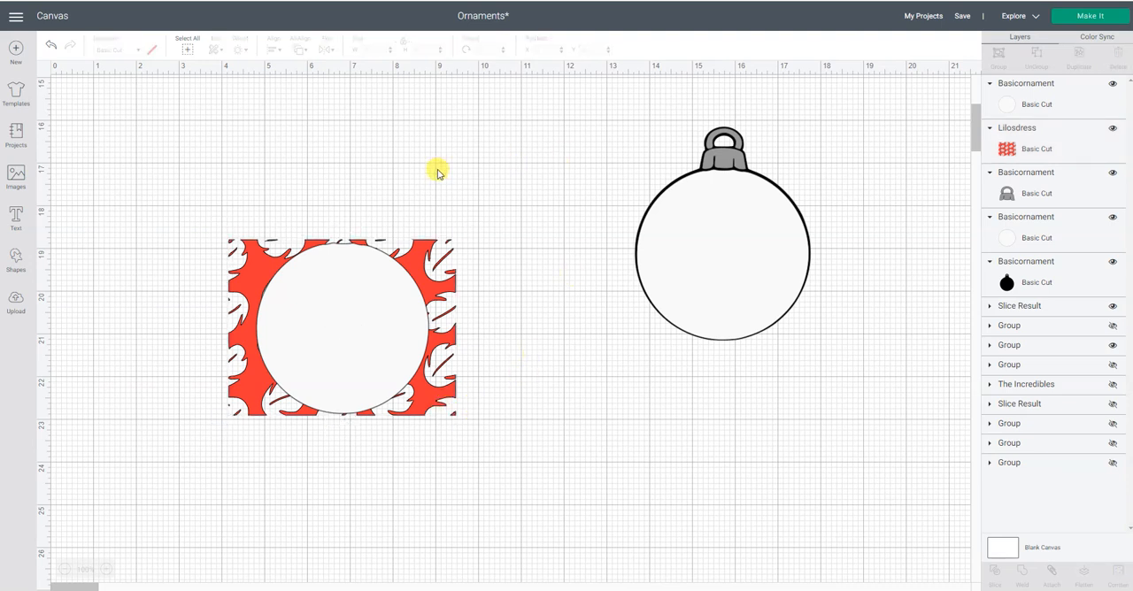
drag(168, 191, 558, 475)
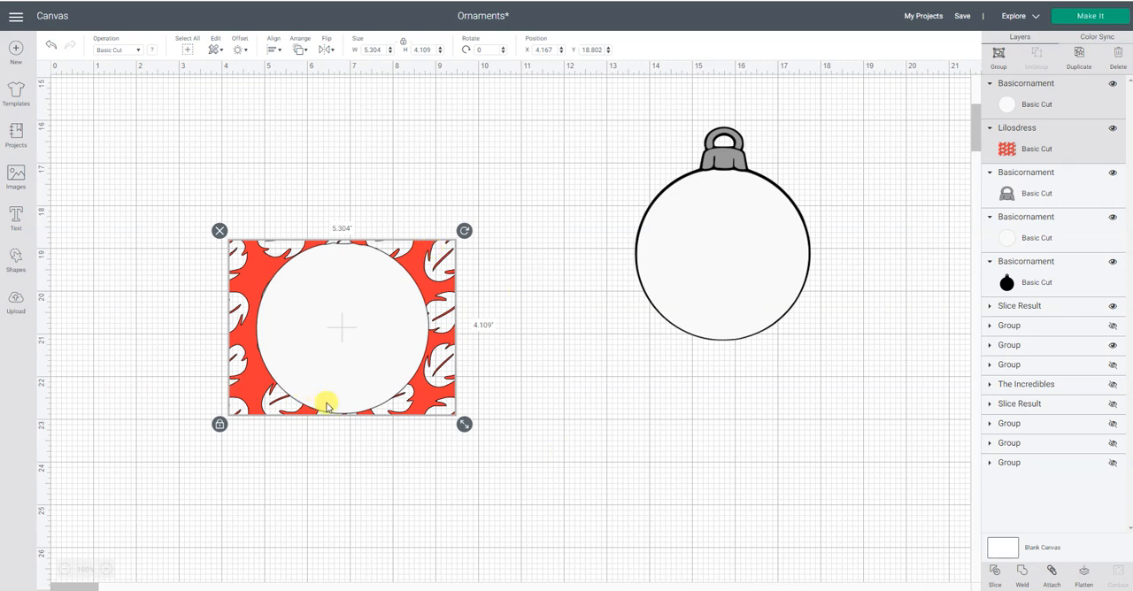
click(994, 574)
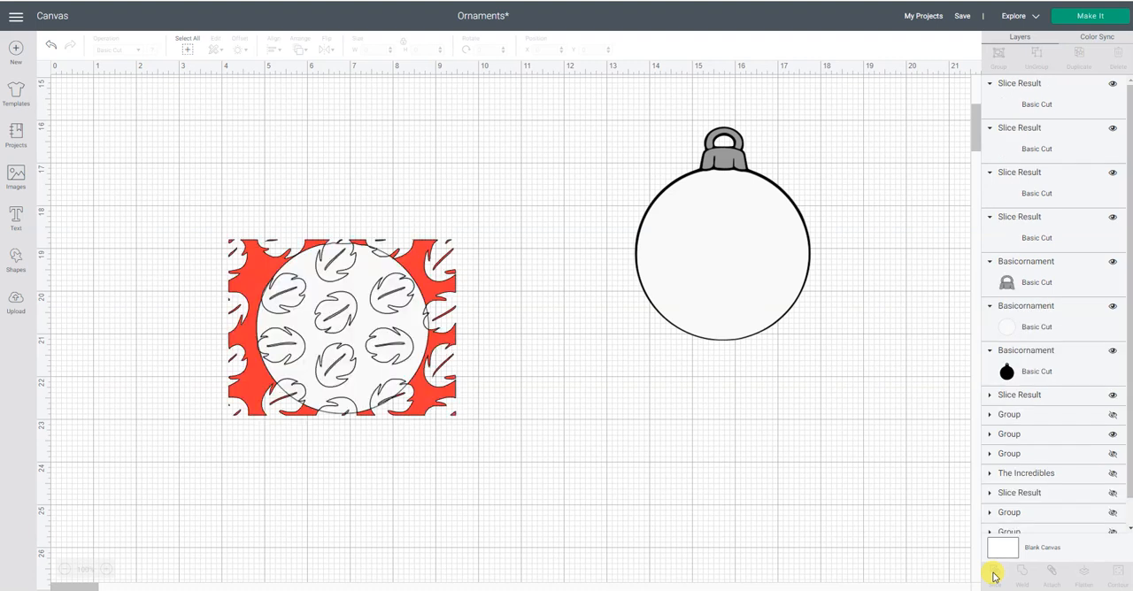
- Move the red outer remainder of the slice below the circle, and delete the loose white leaf pieces covering the patterned circle
drag(462, 422, 669, 580)
drag(458, 482, 395, 513)
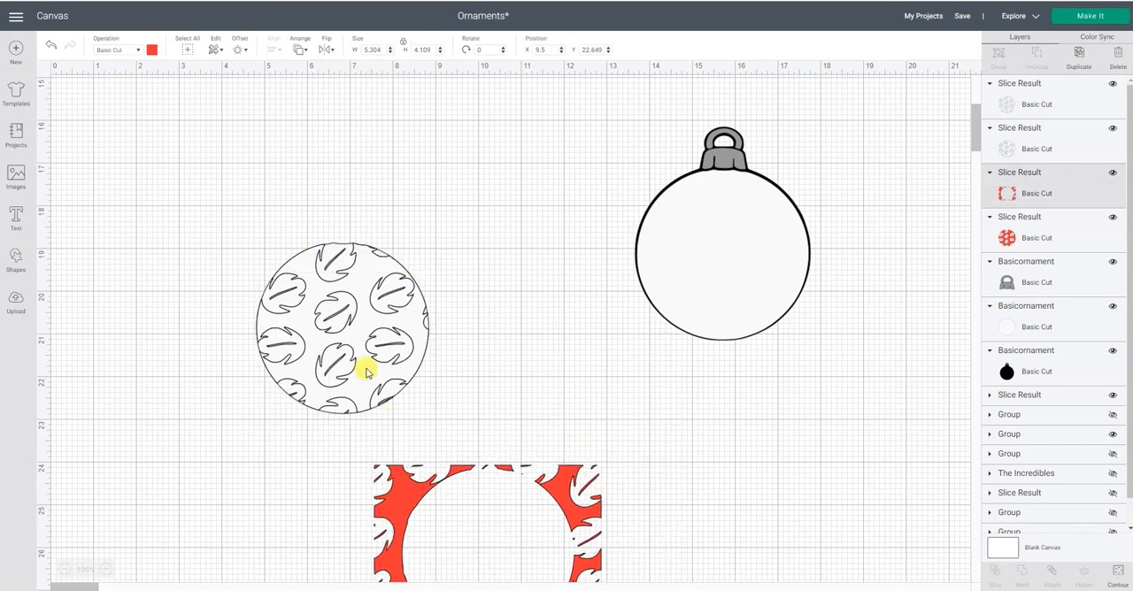
drag(366, 369, 583, 406)
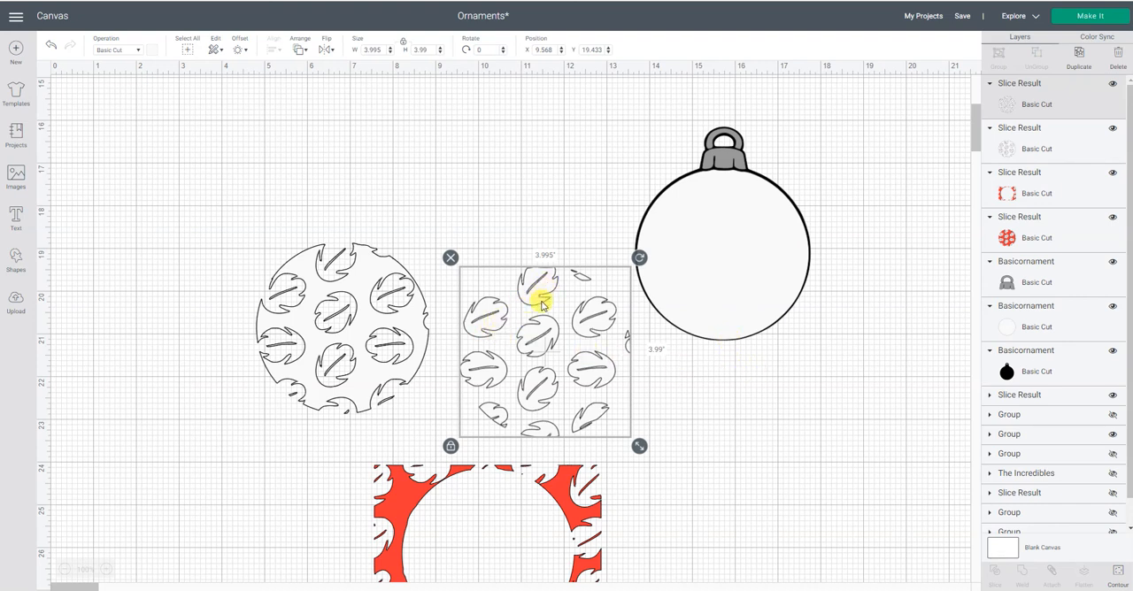
click(451, 259)
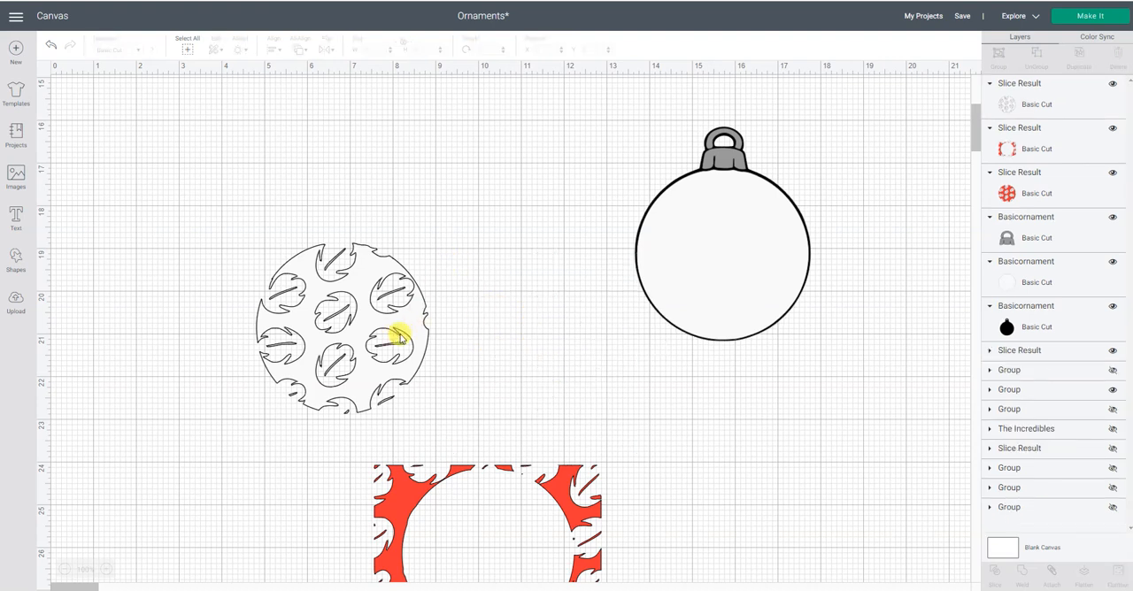
- Pull the white leaf-cutout circle off the red patterned circle and delete it
drag(400, 337, 512, 343)
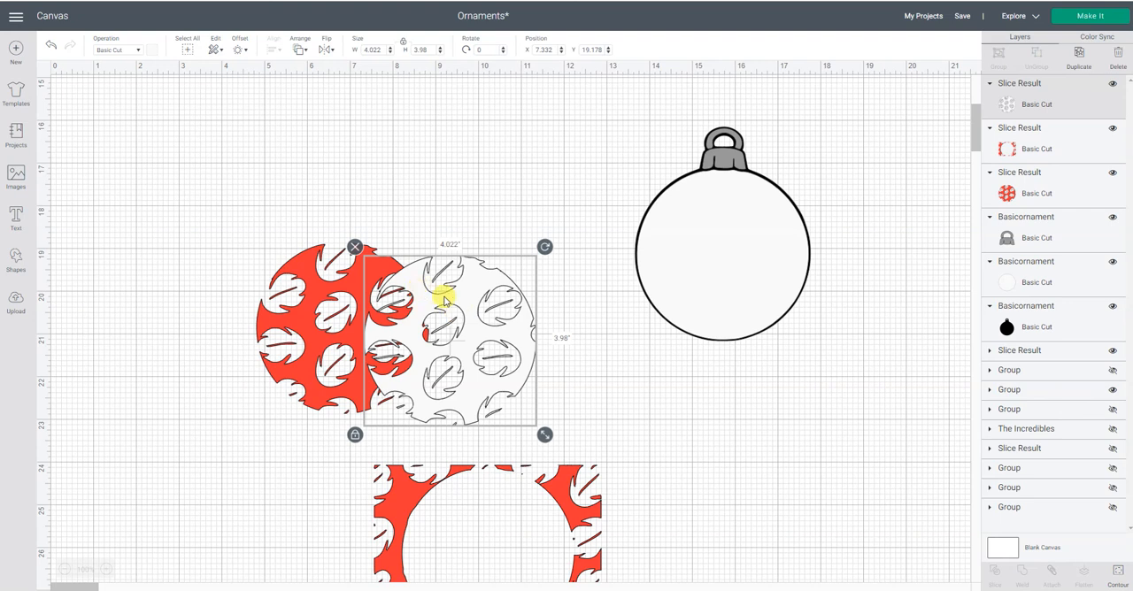
drag(445, 301, 455, 303)
click(400, 270)
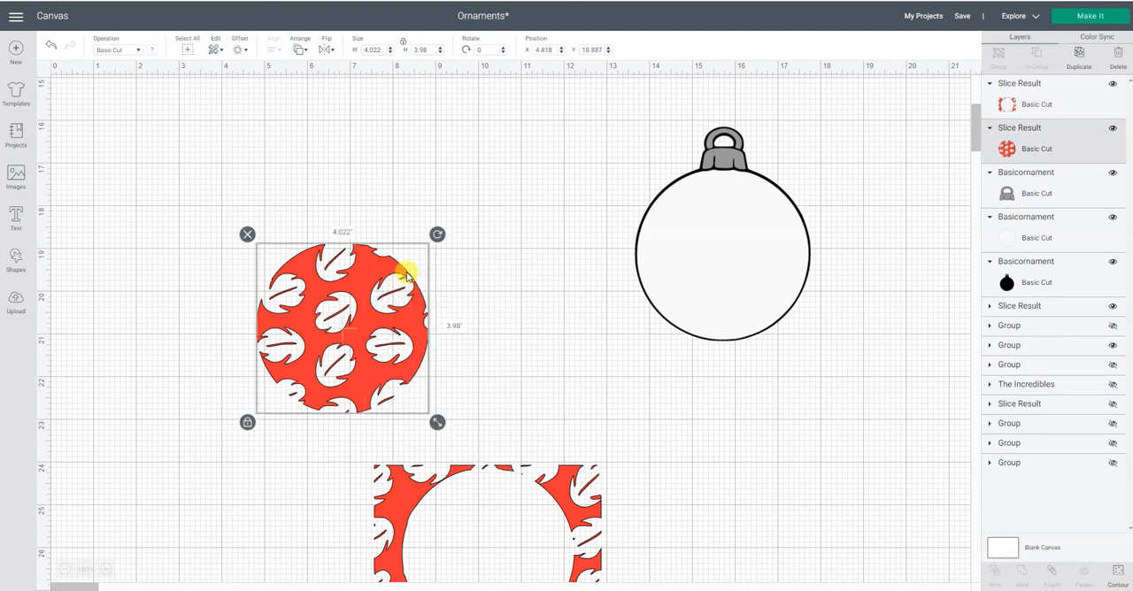
- Place the red leaf-patterned circle over the ornament's white circle, inside the black outline, and deselect it
drag(362, 328, 735, 261)
click(709, 413)
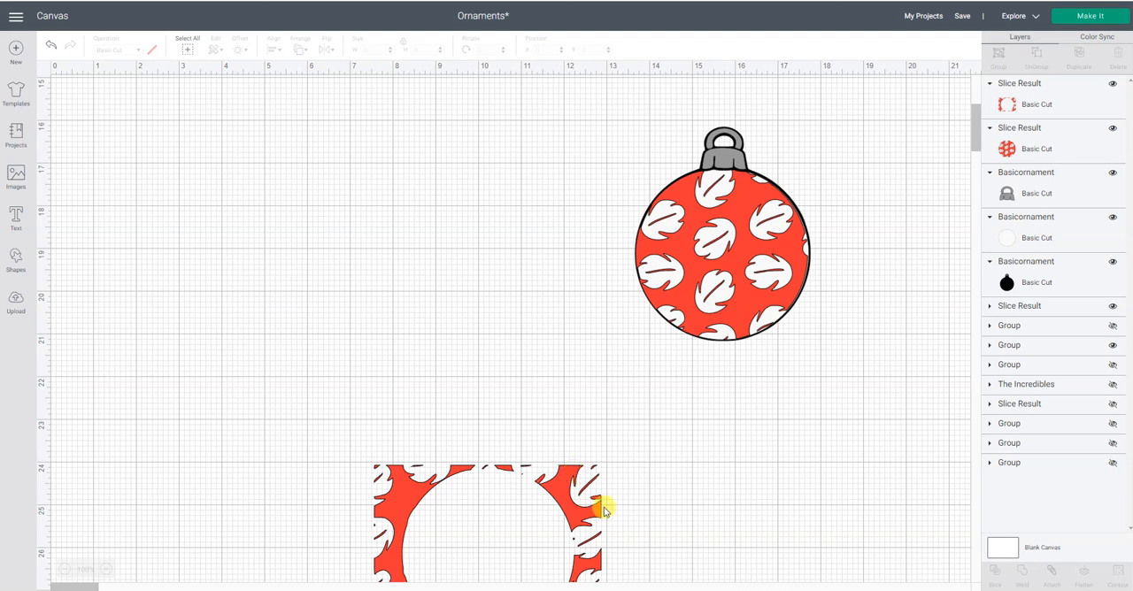
click(741, 561)
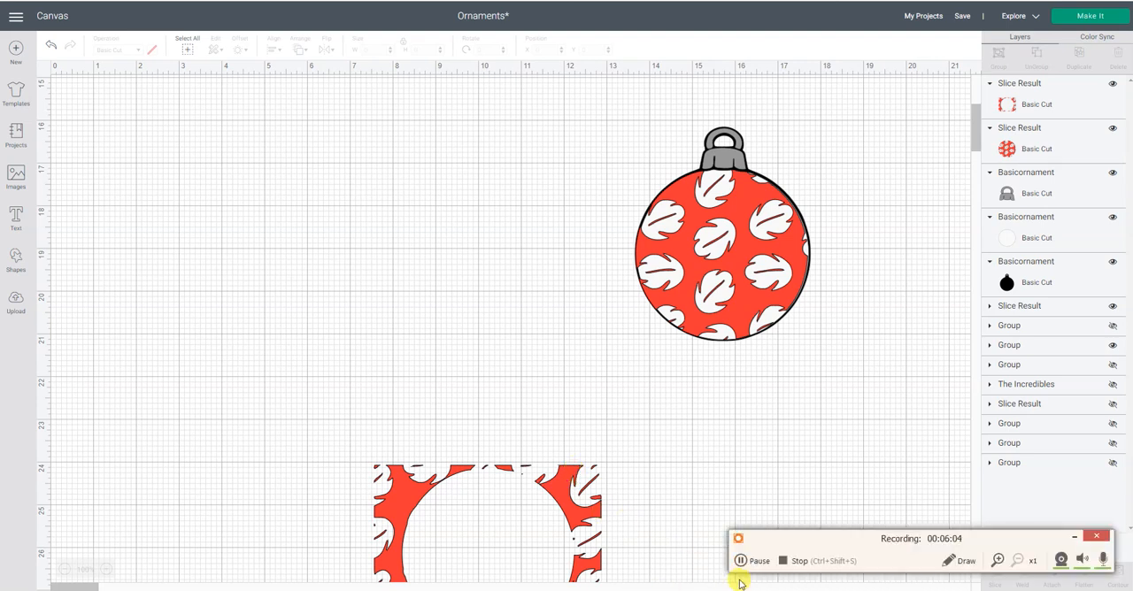